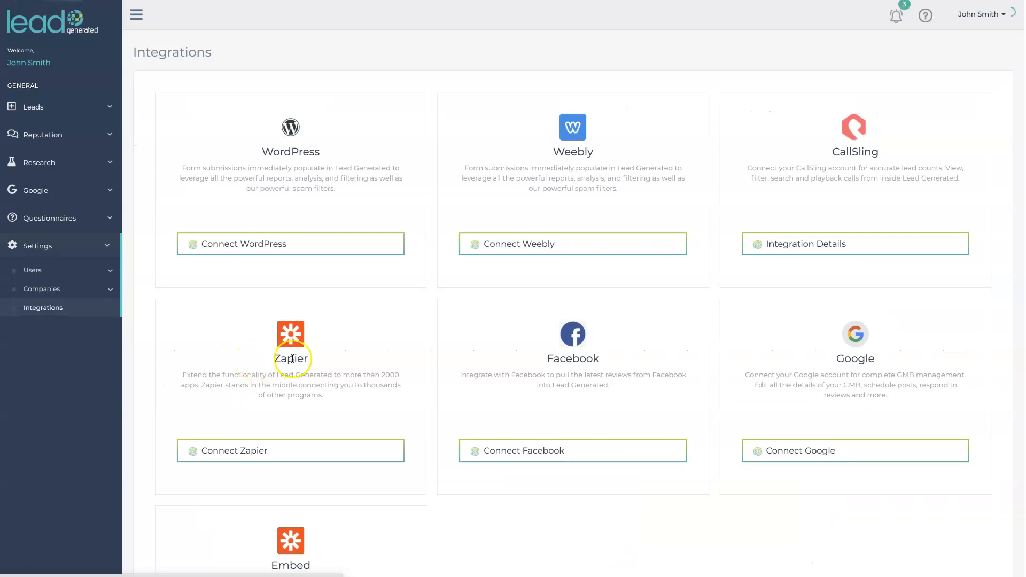
# Open the Embed Form integration and copy the embed script for Anthony's Cake Shop
pyautogui.scroll(-2, 318, 312)
pyautogui.scroll(2, 455, 351)
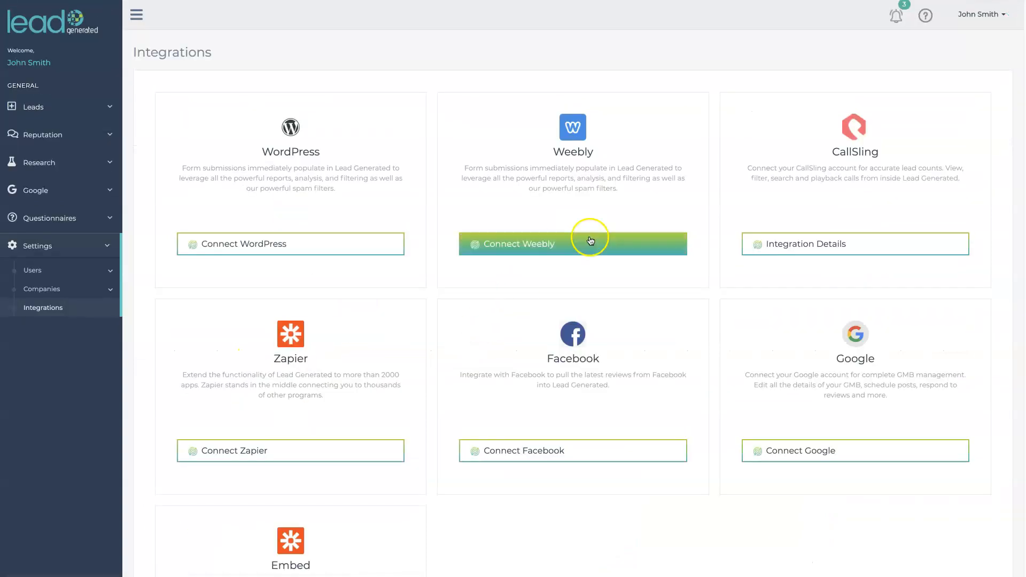
pyautogui.scroll(-2, 446, 525)
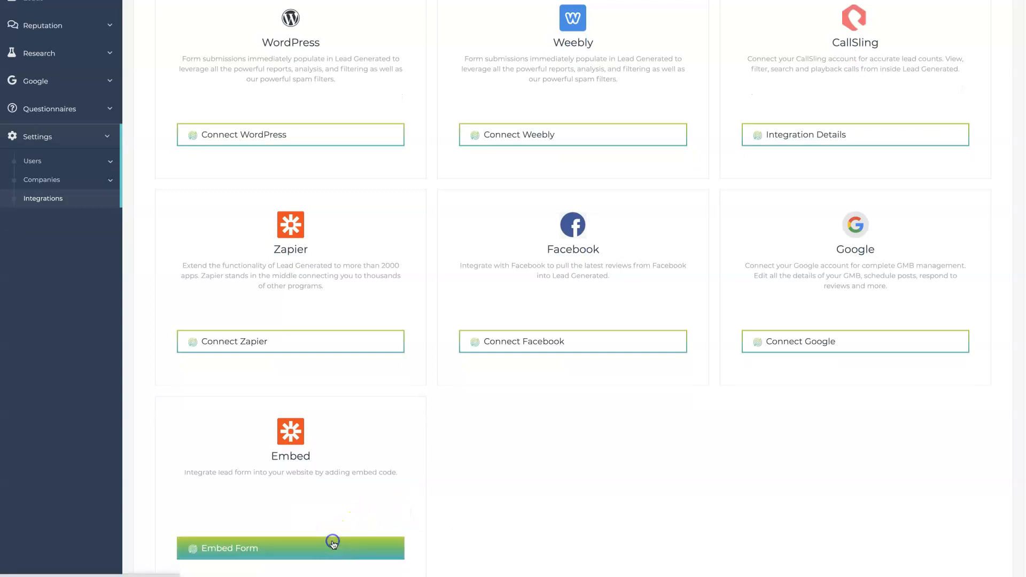
pyautogui.click(333, 544)
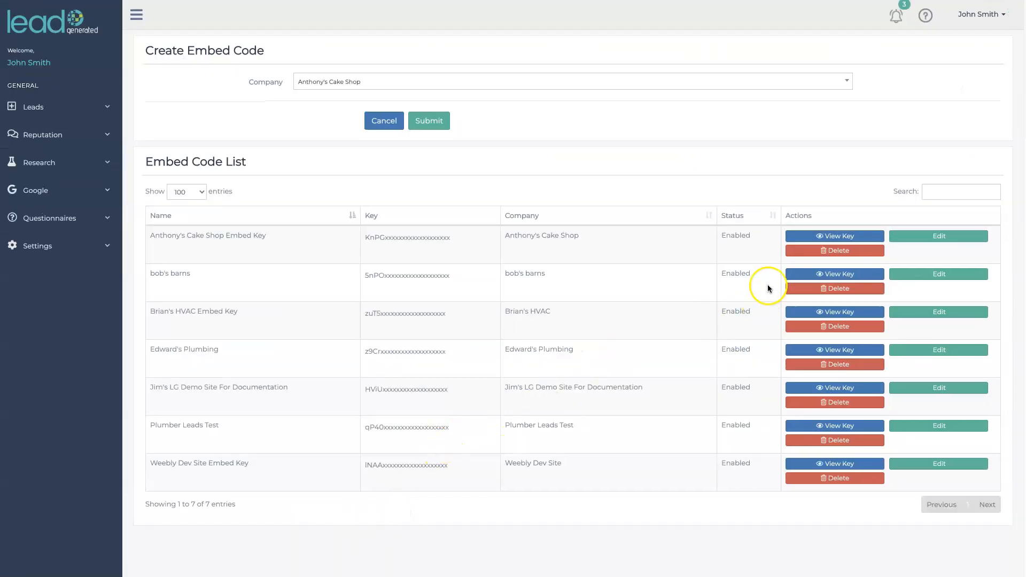
pyautogui.click(806, 236)
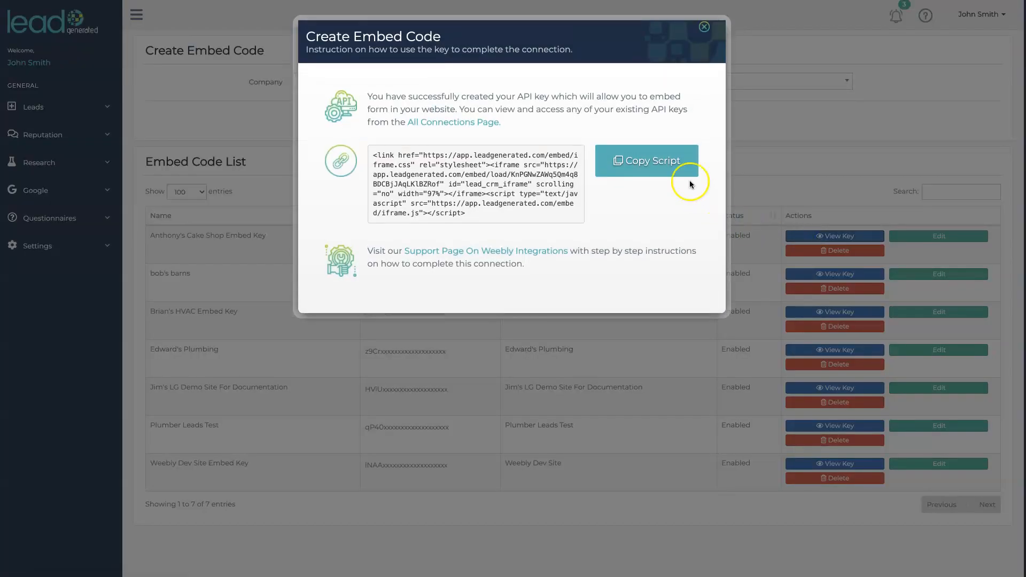
pyautogui.click(662, 163)
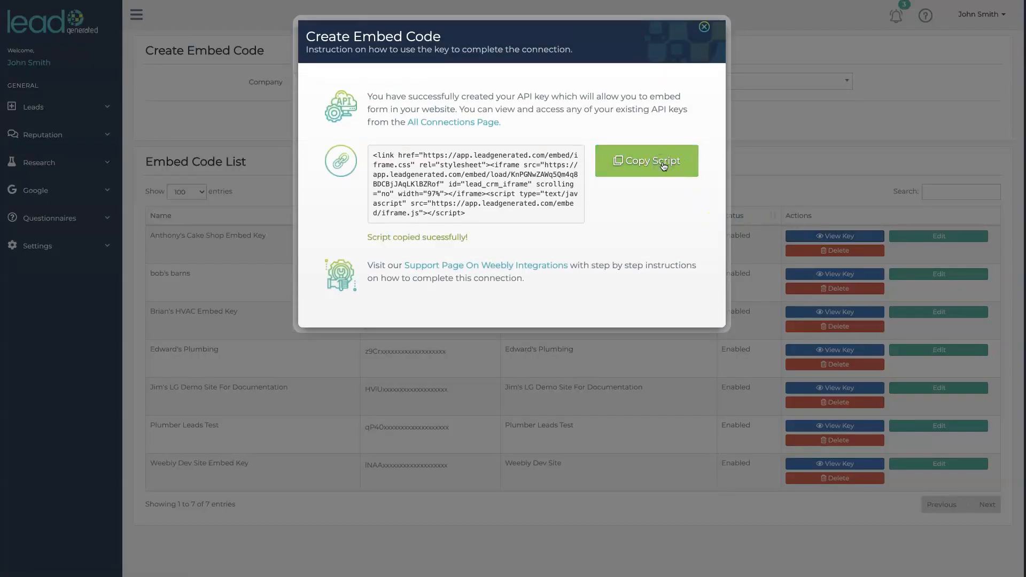
pyautogui.click(703, 30)
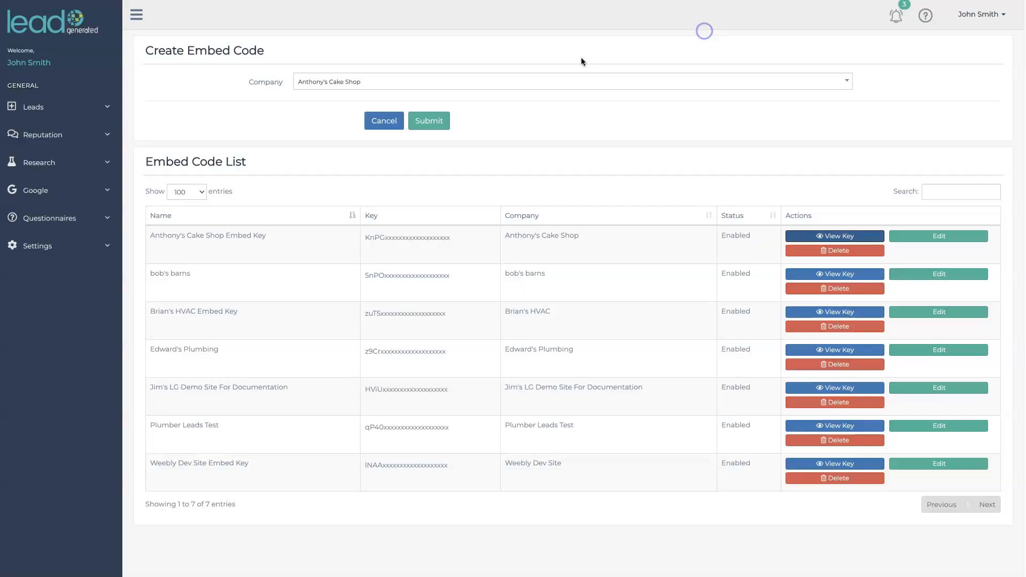
# Open the spam filter settings for leads and examine the list of countries that can be filtered
pyautogui.click(110, 105)
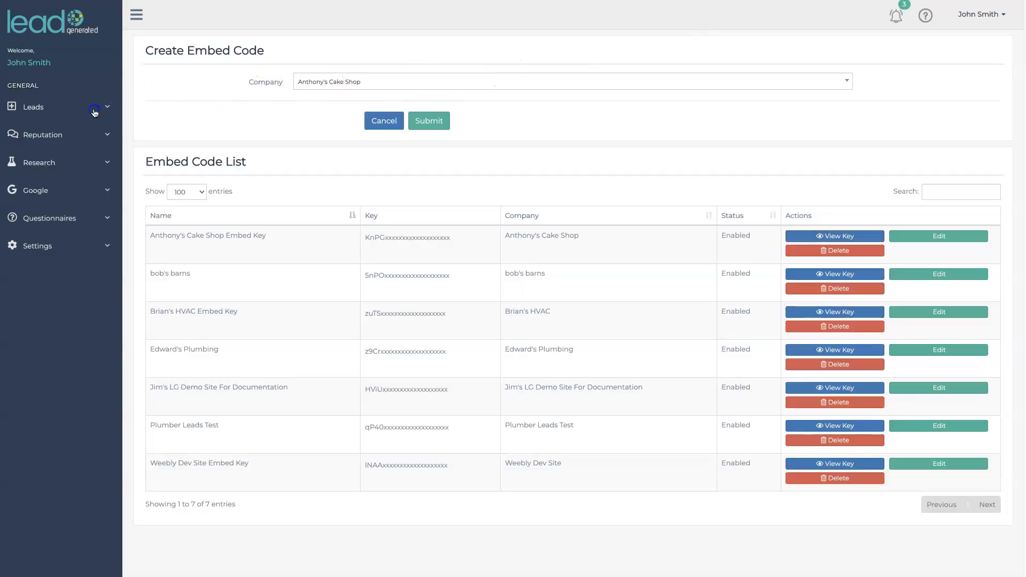
pyautogui.click(83, 145)
pyautogui.click(63, 243)
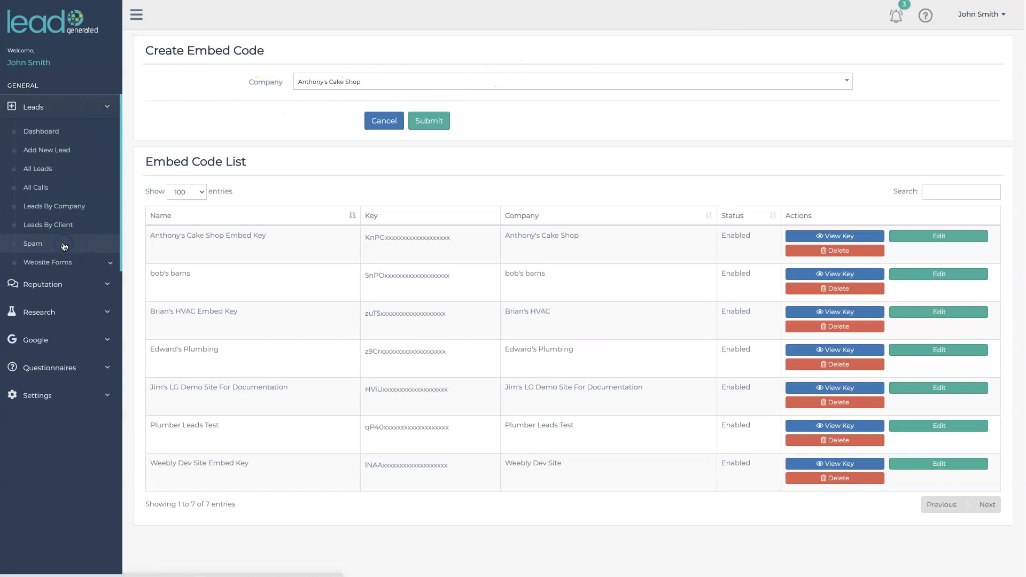
pyautogui.click(941, 53)
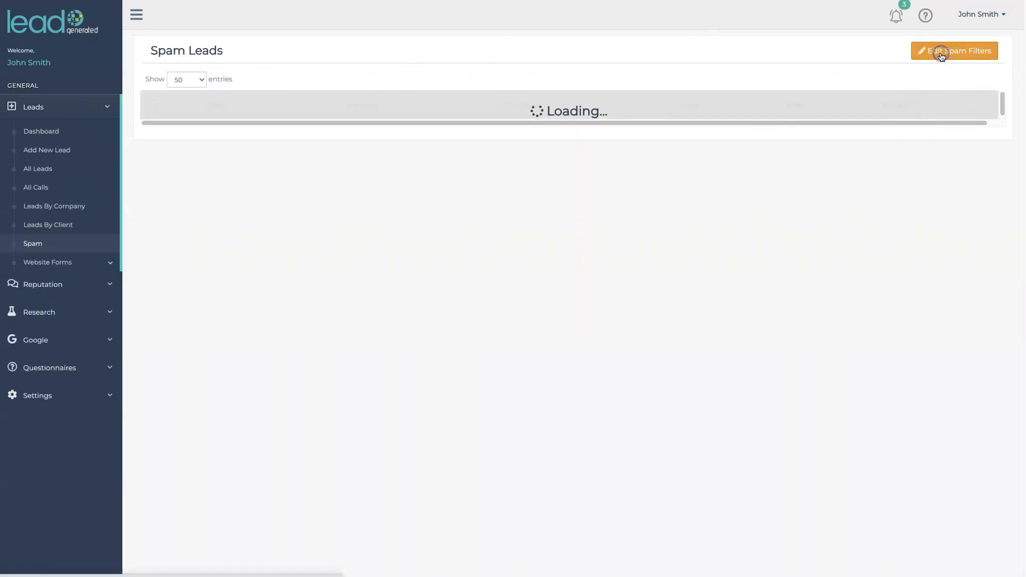
pyautogui.click(489, 280)
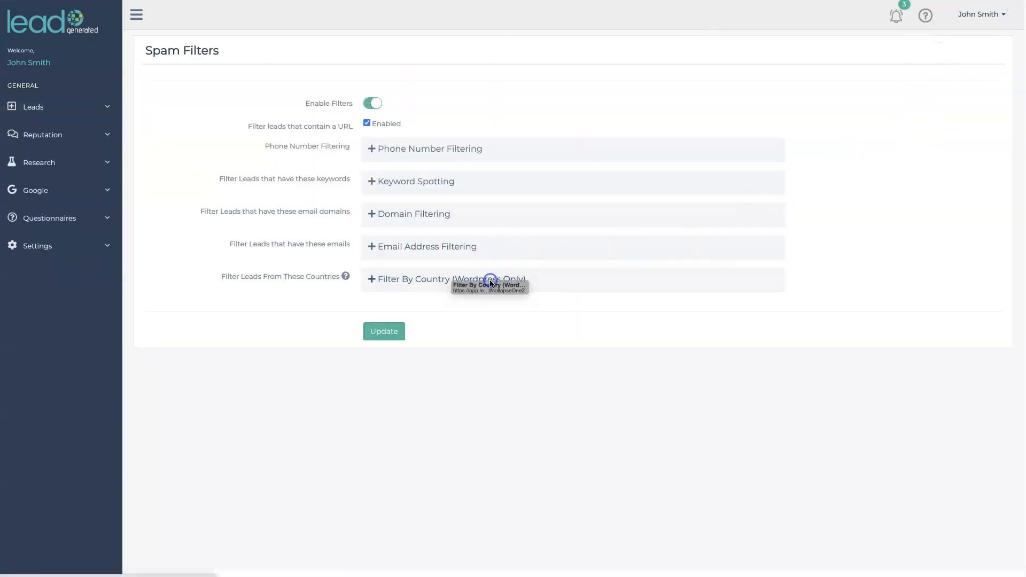
pyautogui.scroll(-6, 593, 285)
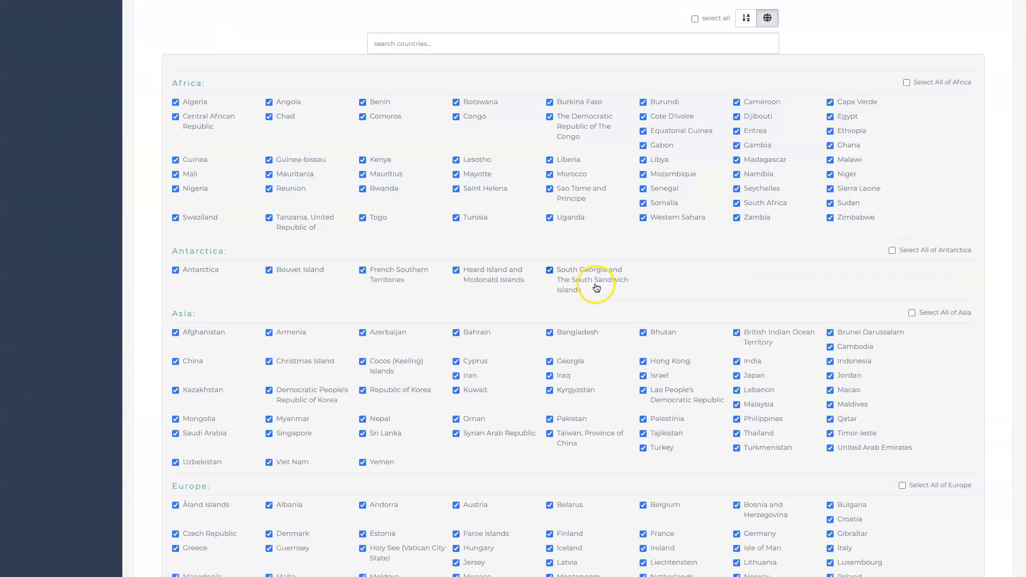
pyautogui.scroll(-1, 596, 288)
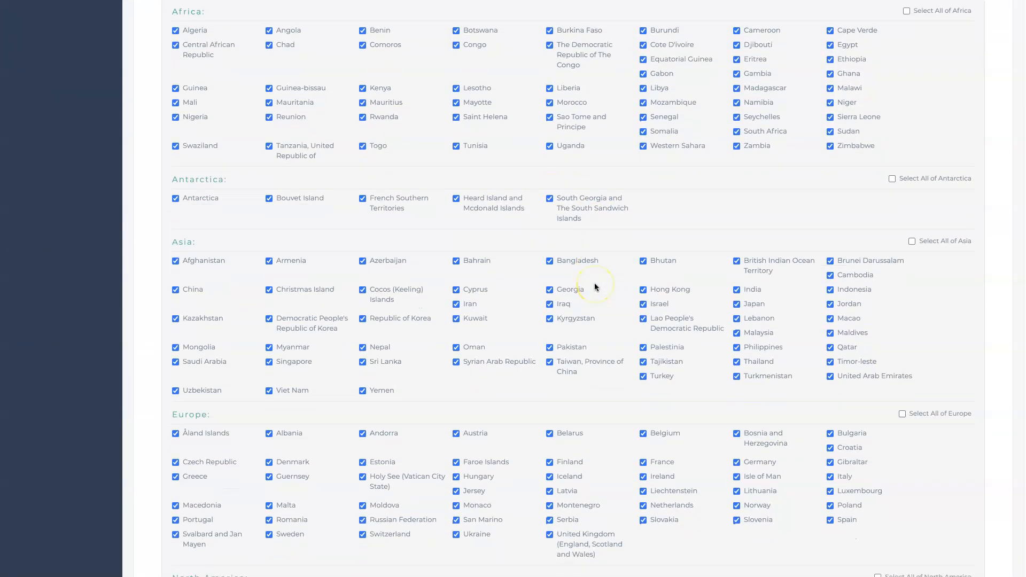
pyautogui.scroll(10, 594, 287)
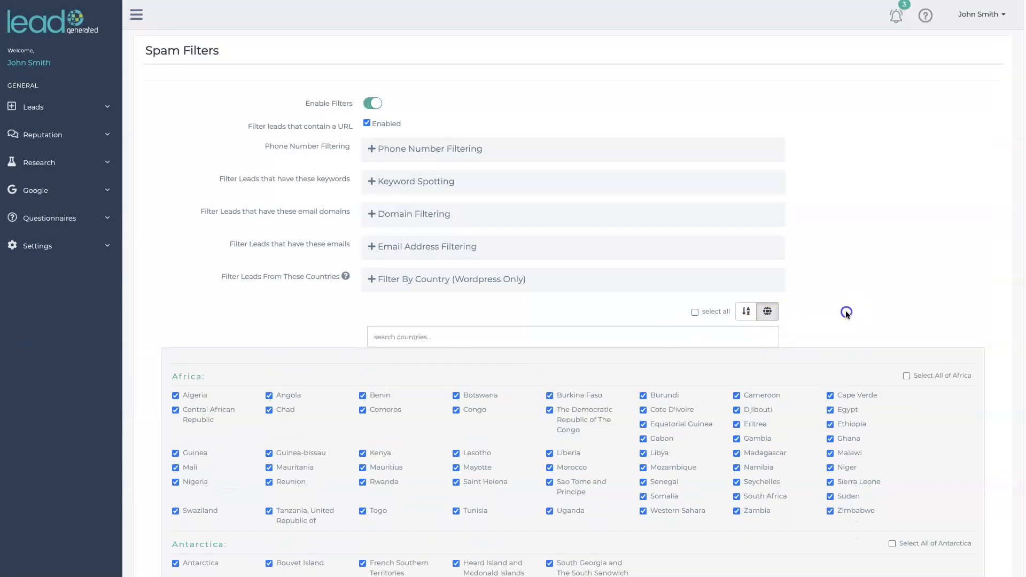
# Open the Embed Form article in the support documentation
pyautogui.click(923, 17)
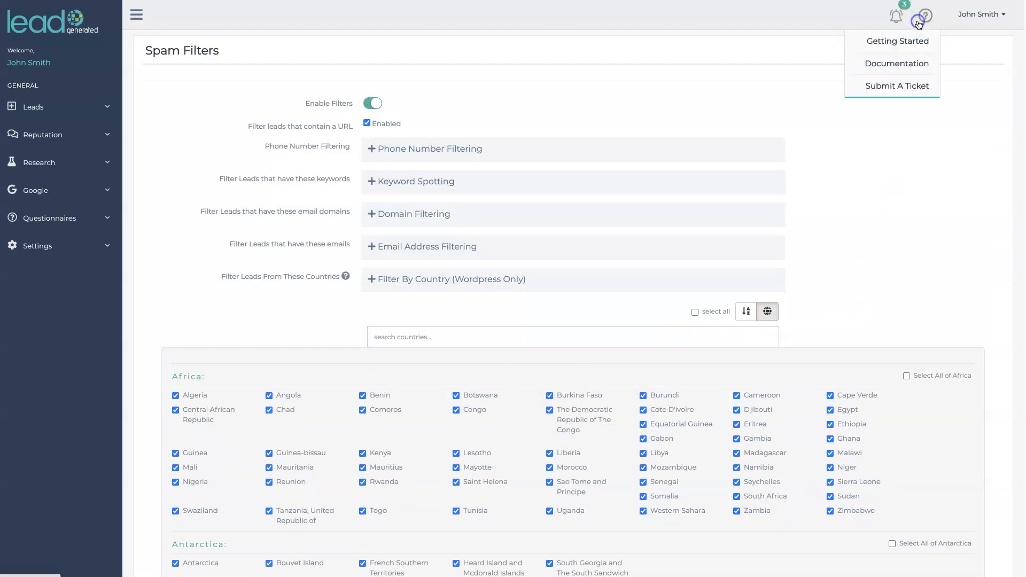
pyautogui.click(916, 66)
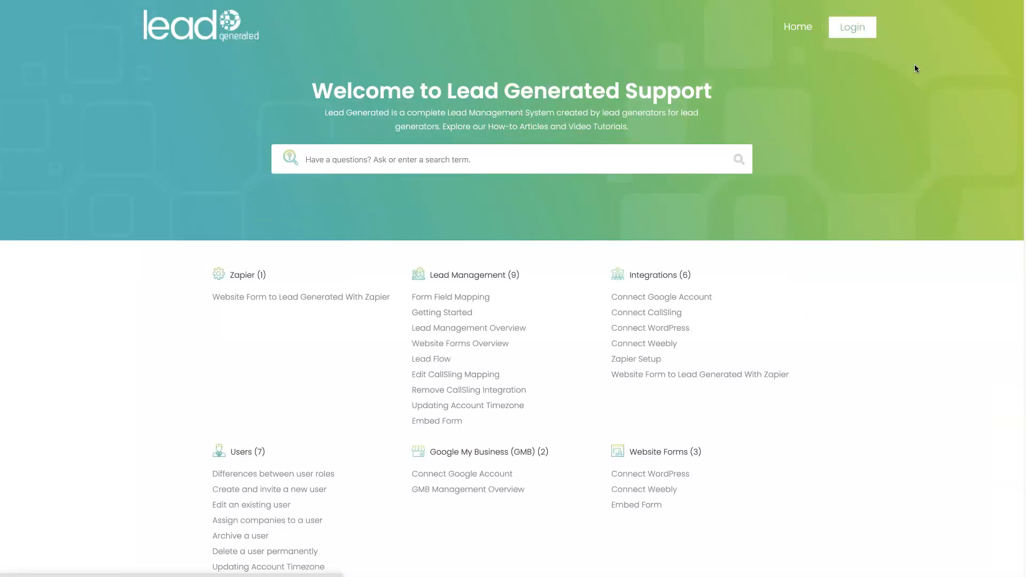
pyautogui.click(425, 421)
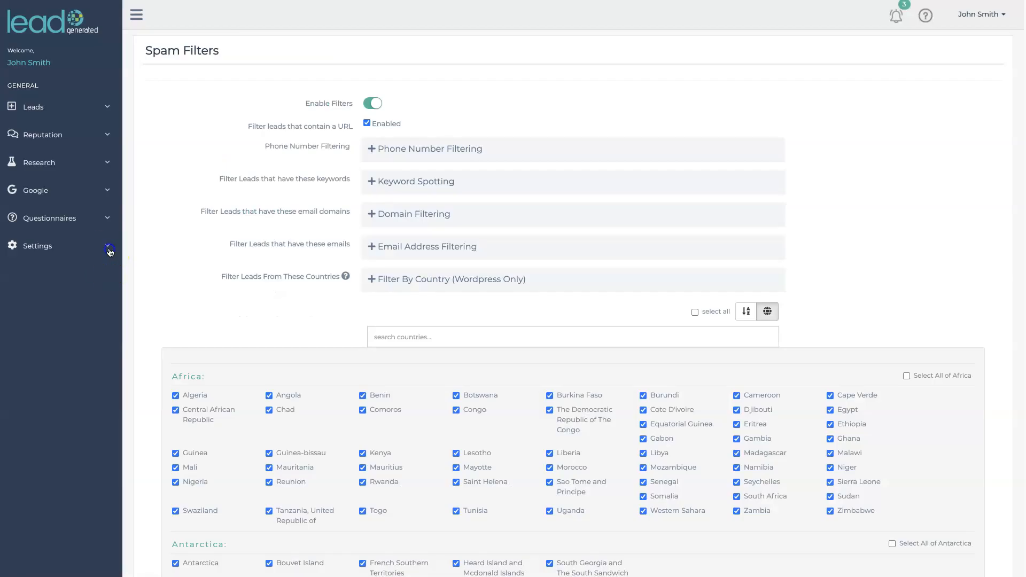
# Go to the Integrations page and review the Connect Forms (Zapier) support article's four-step workflow
pyautogui.click(110, 250)
pyautogui.click(59, 307)
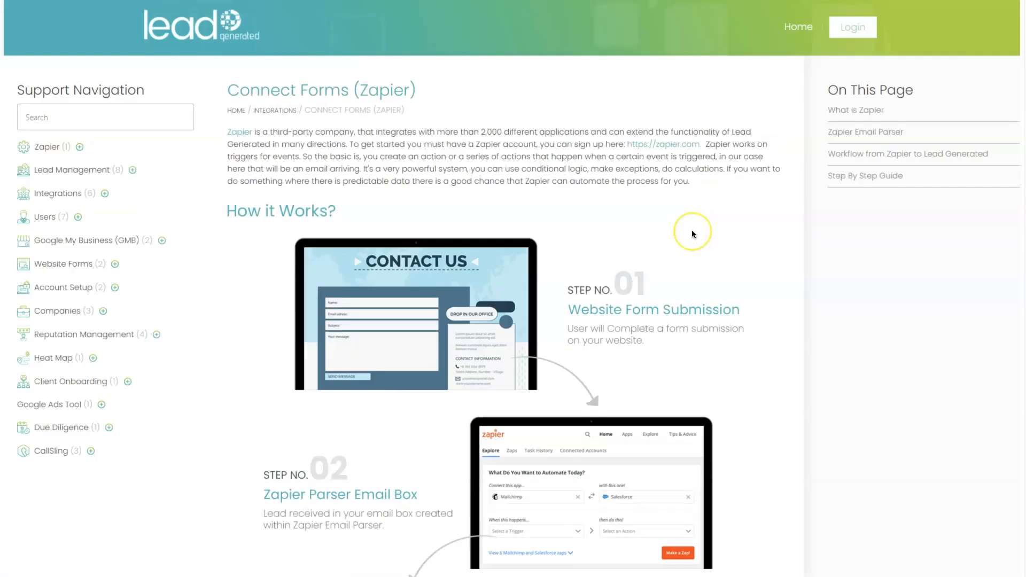
pyautogui.scroll(-2, 668, 239)
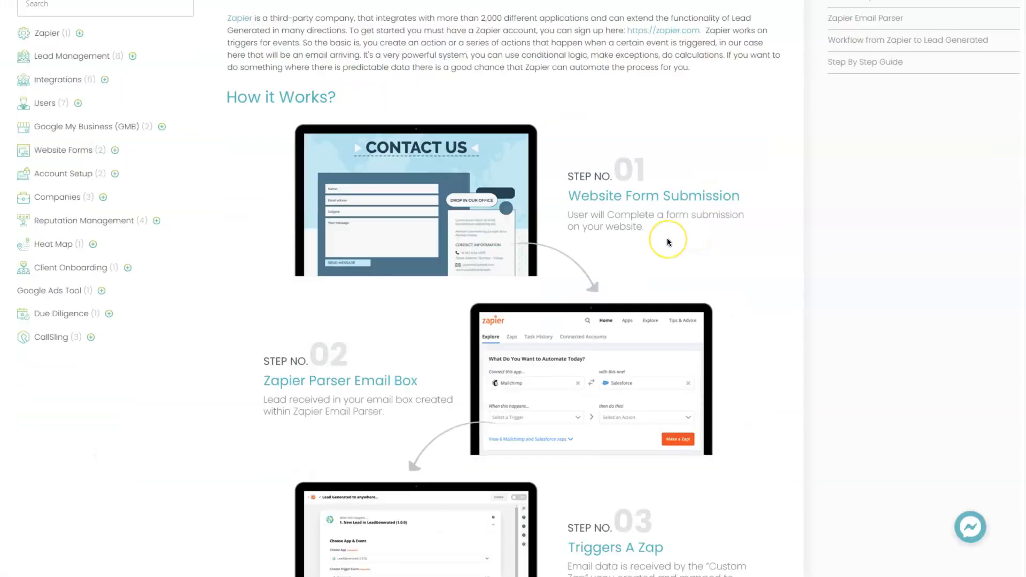
pyautogui.scroll(-1, 537, 375)
pyautogui.scroll(-2, 532, 377)
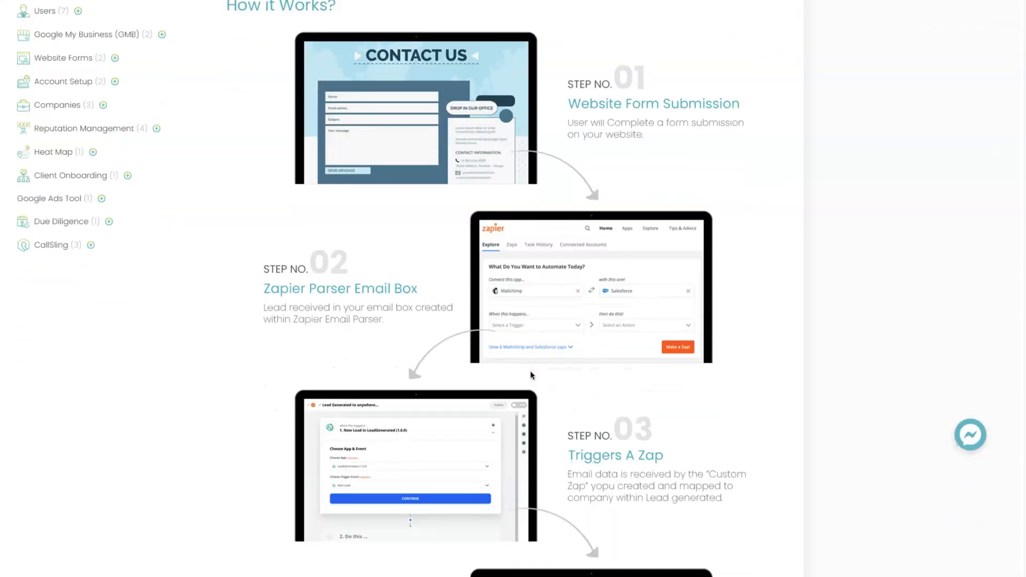
pyautogui.scroll(-3, 530, 374)
pyautogui.scroll(-2, 532, 374)
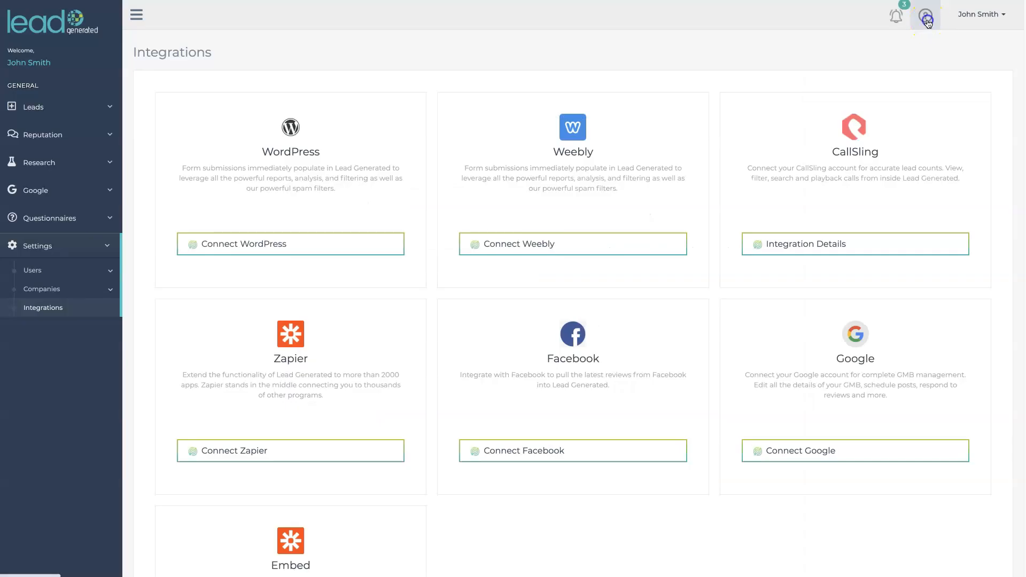
# Open the support article "Website Form to Lead Generated With Zapier" from the documentation home page
pyautogui.click(923, 16)
pyautogui.click(903, 63)
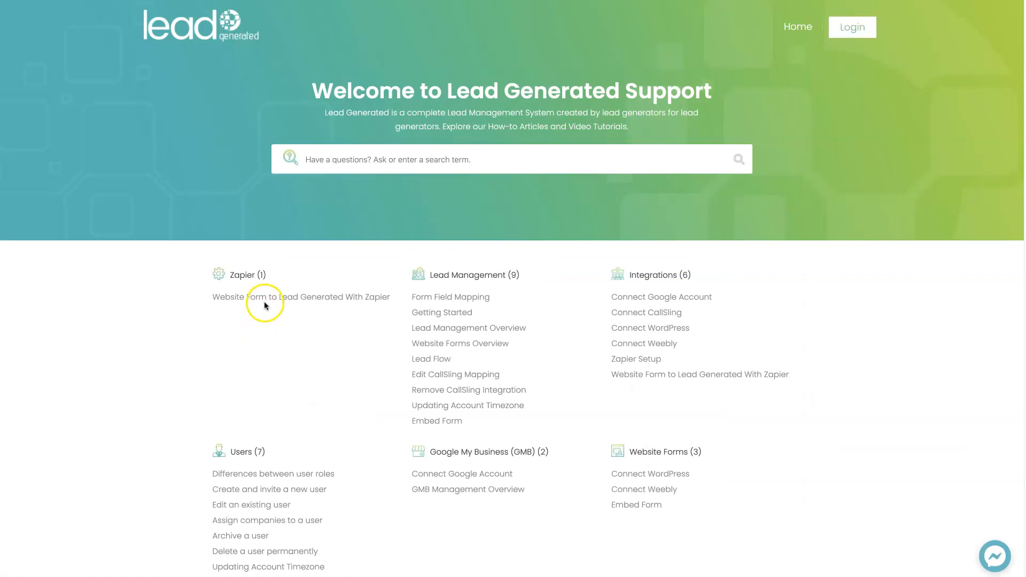
pyautogui.click(266, 297)
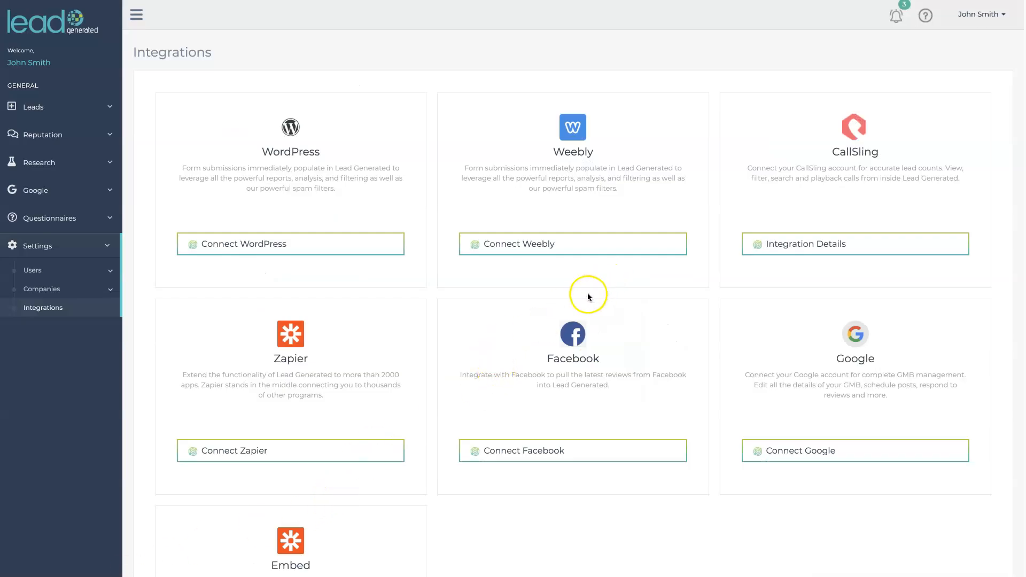
# View the Weebly and Embed Form connection options offered among the integrations
pyautogui.click(522, 236)
pyautogui.click(532, 246)
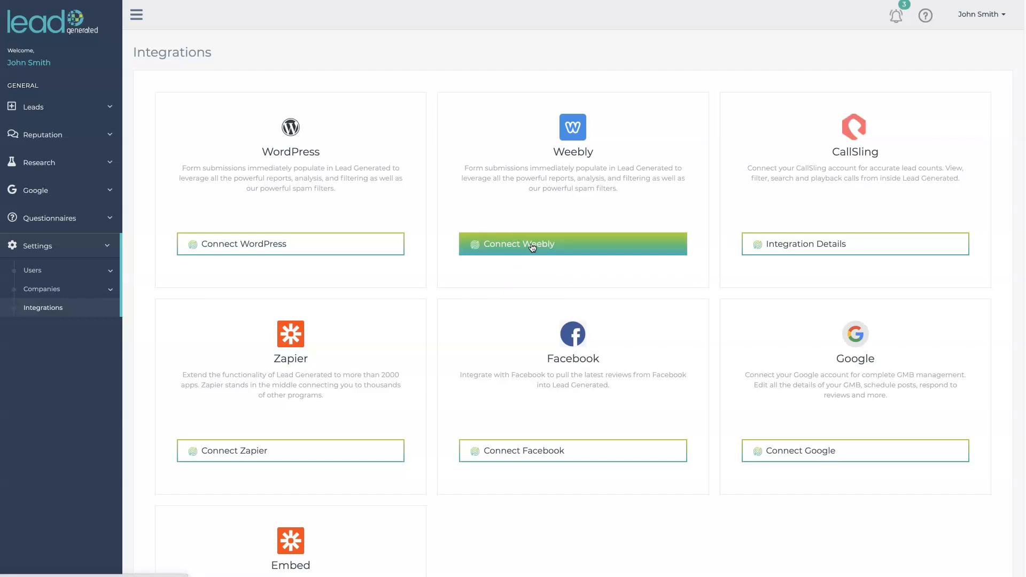
pyautogui.scroll(-3, 136, 481)
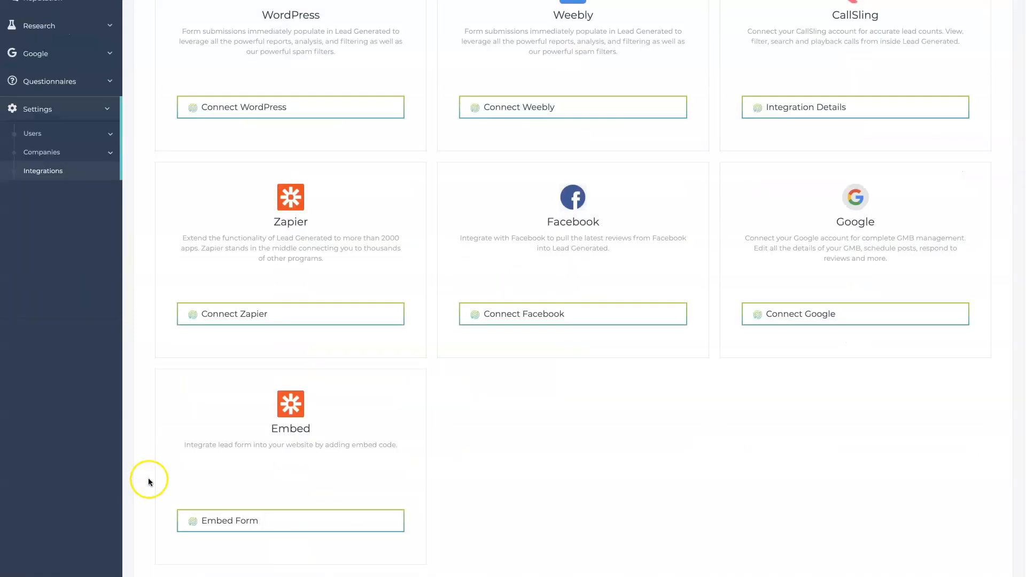
pyautogui.click(212, 521)
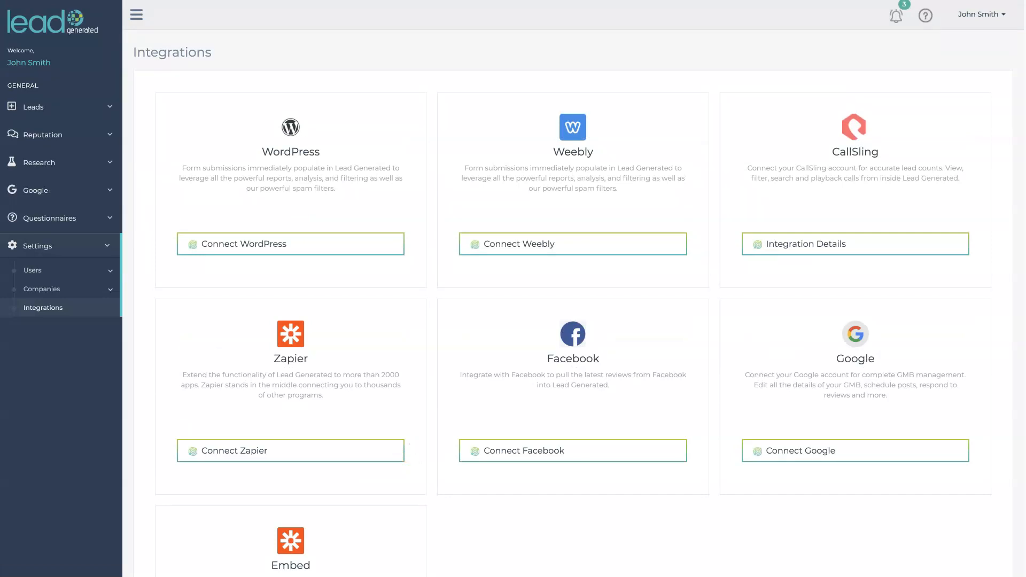
pyautogui.scroll(-1, 398, 403)
pyautogui.scroll(1, 404, 426)
pyautogui.click(537, 254)
# View the list of all companies in the account
pyautogui.click(110, 289)
pyautogui.click(84, 327)
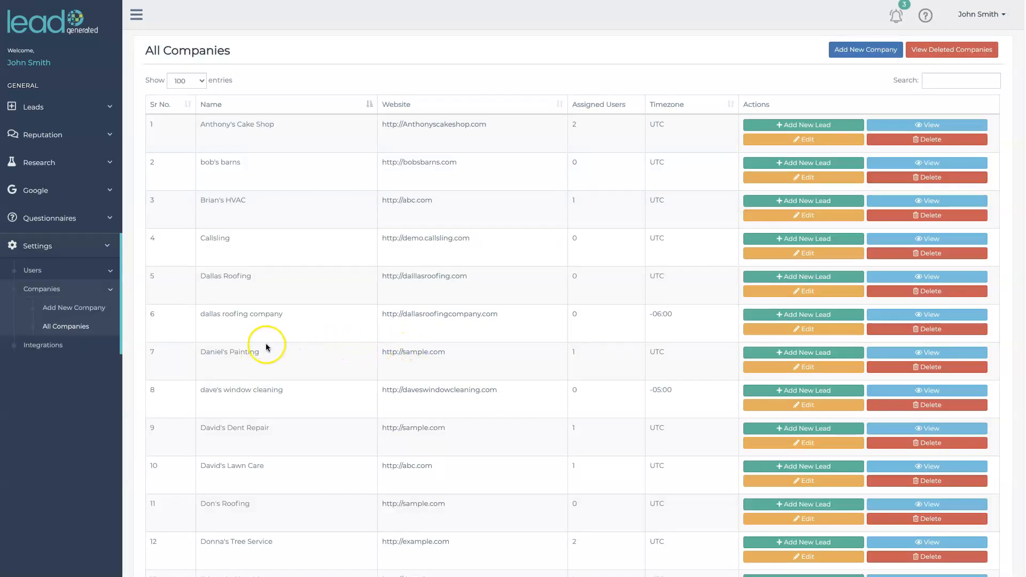
# Try to create a Weebly integration for Anthony's Cake Shop
pyautogui.click(48, 345)
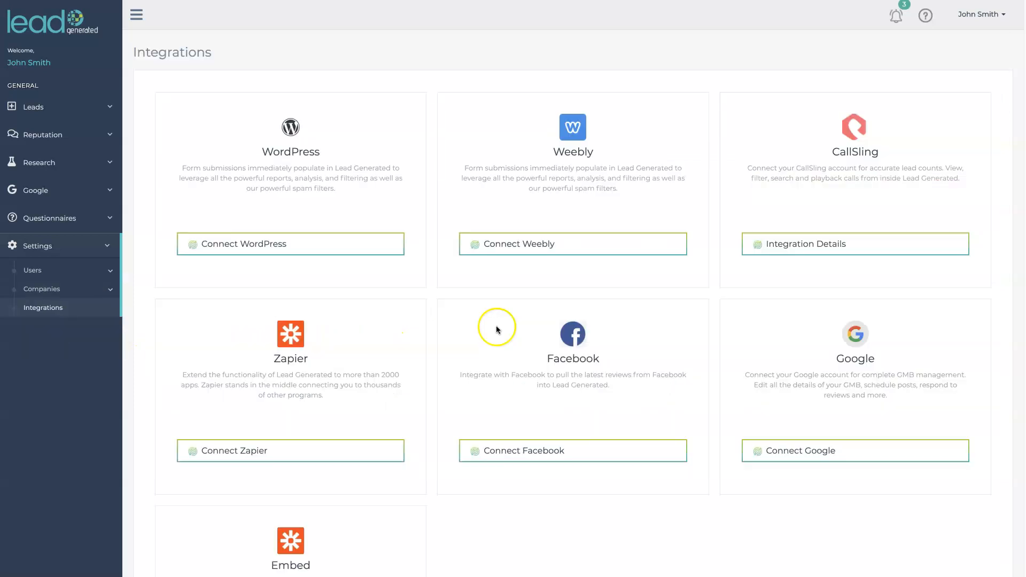
pyautogui.click(559, 245)
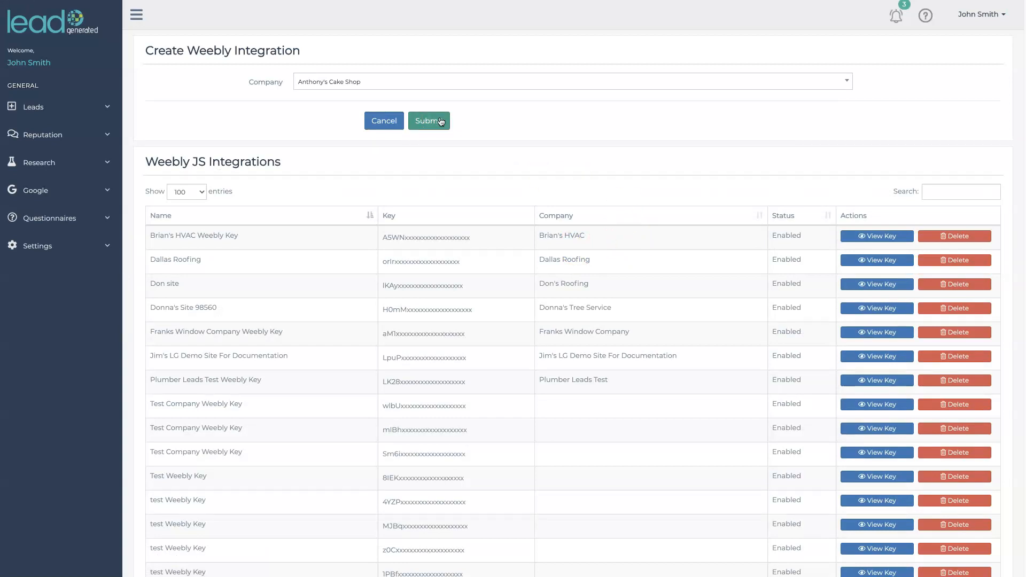
pyautogui.click(440, 121)
pyautogui.click(546, 334)
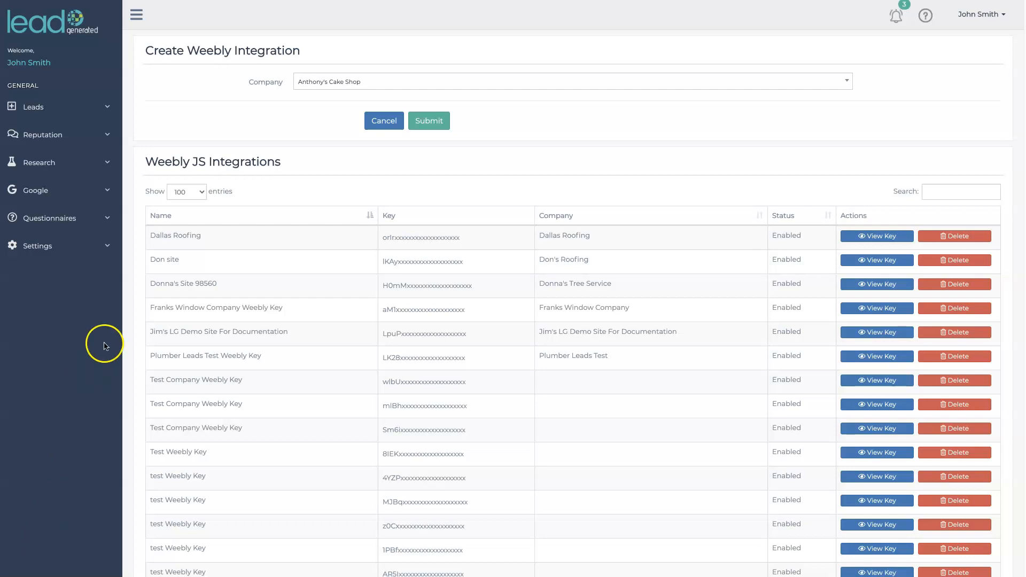
# Create a Weebly integration for Brian's HVAC, confirming that Google AdWords is not used, and copy the generated script
pyautogui.click(108, 248)
pyautogui.click(78, 308)
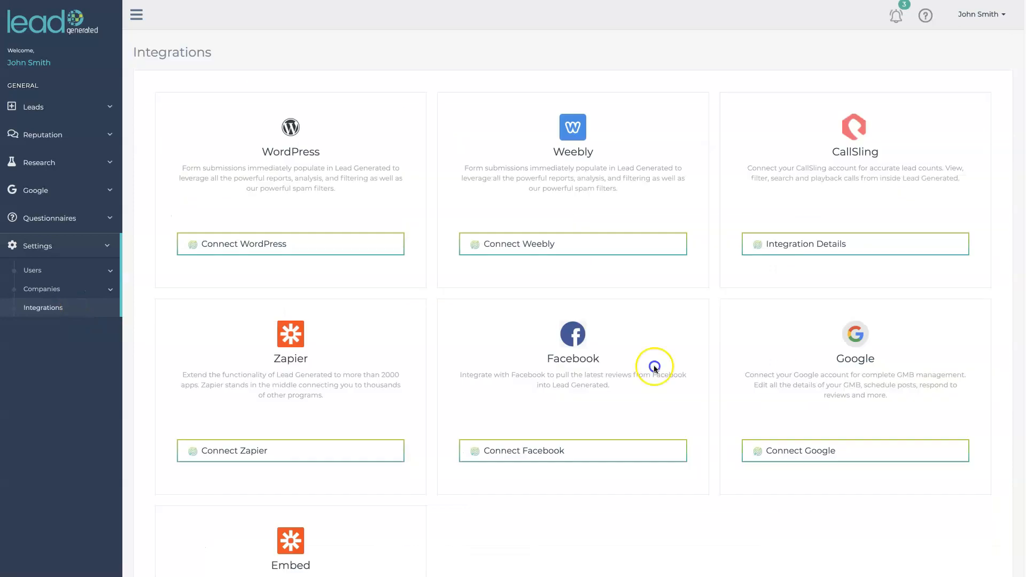
pyautogui.click(585, 251)
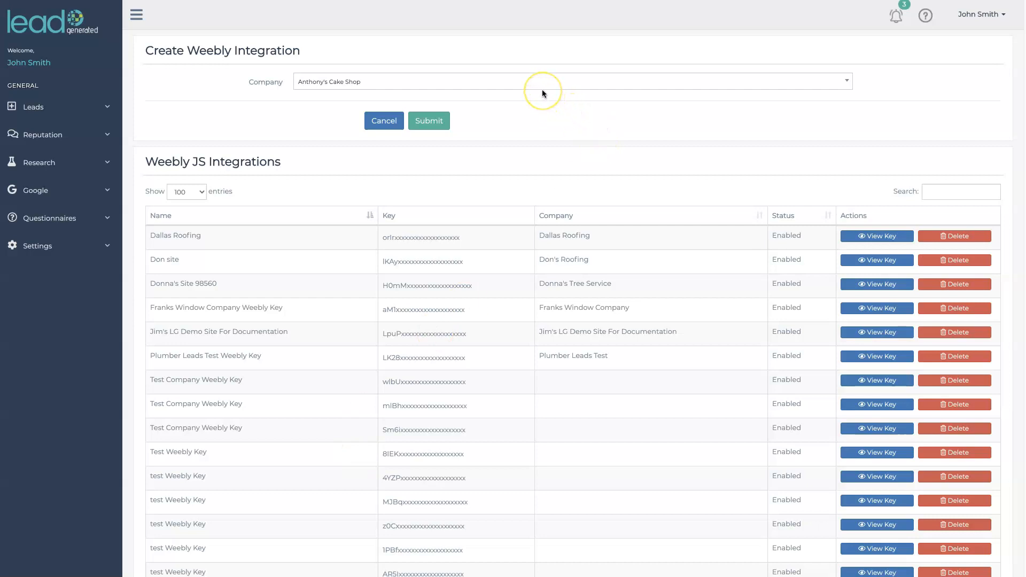
pyautogui.click(542, 91)
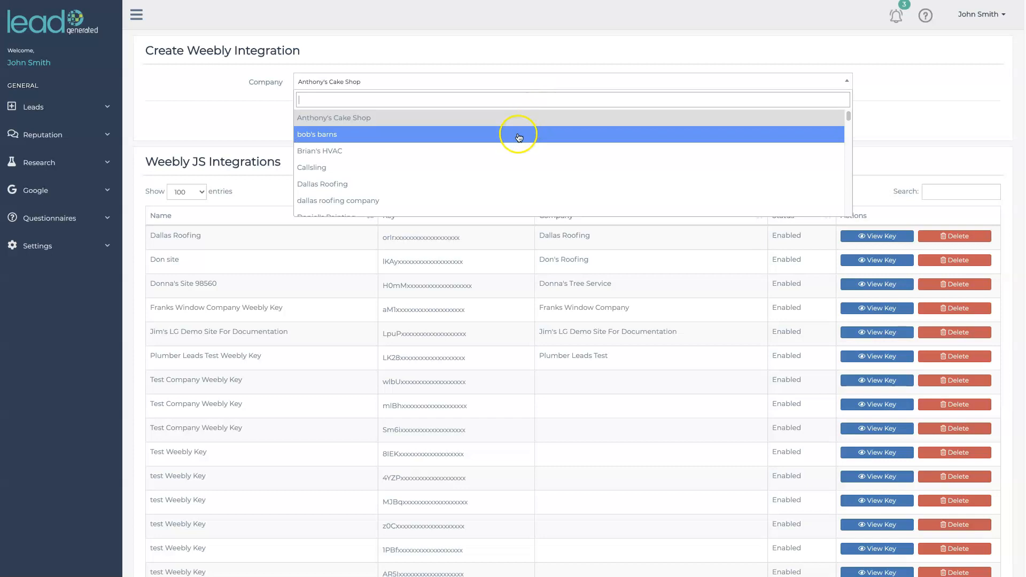
pyautogui.click(515, 148)
pyautogui.click(440, 122)
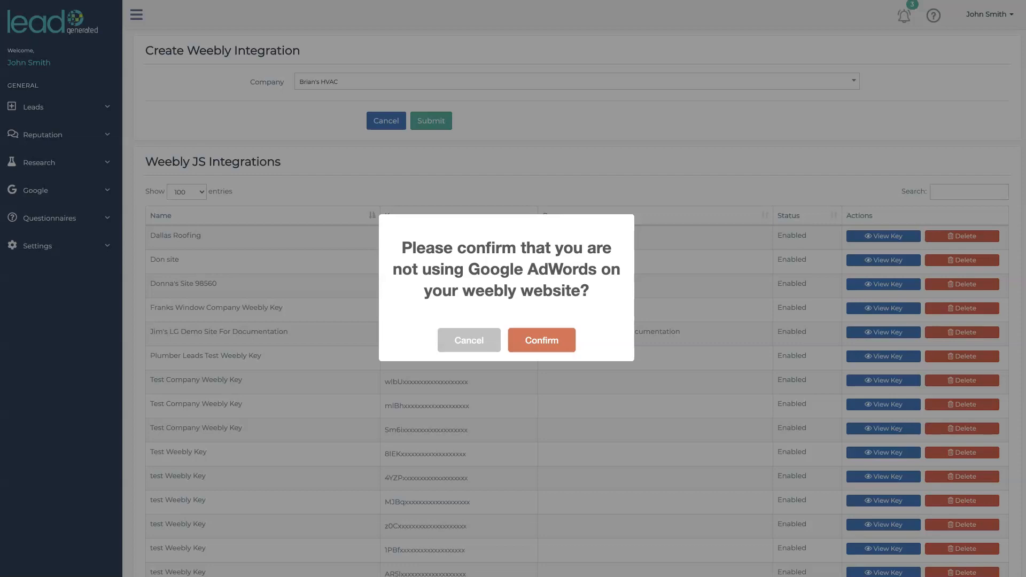
pyautogui.click(564, 348)
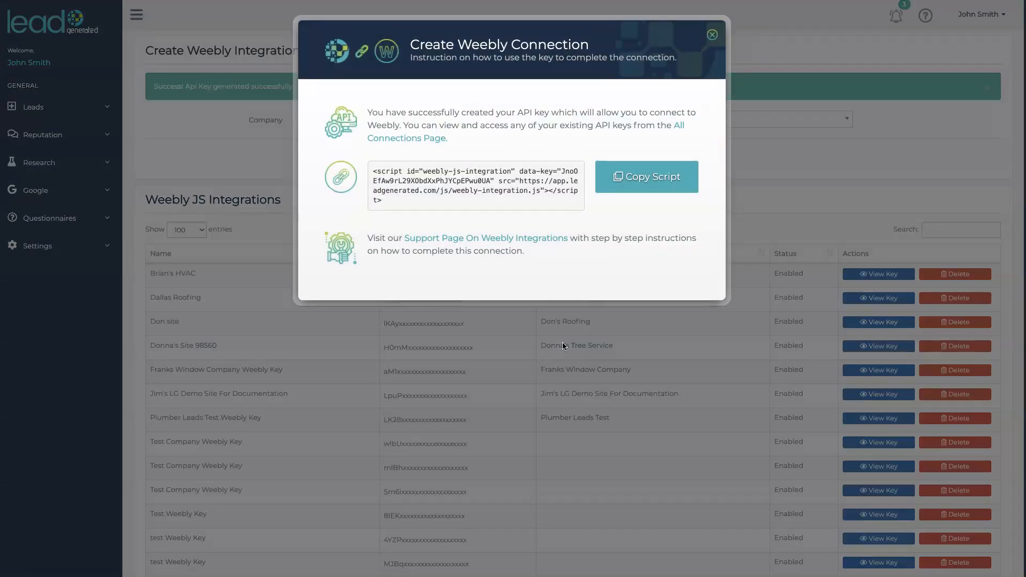
pyautogui.click(666, 180)
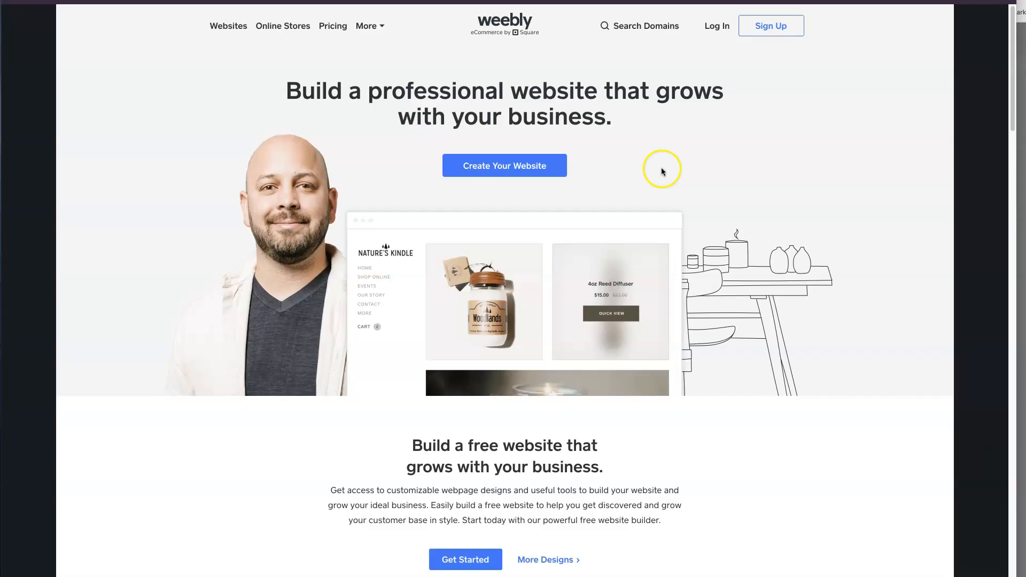
# Switch to Weebly, log in, and open the settings of the Lead Generated Demo Site for editing
pyautogui.click(717, 27)
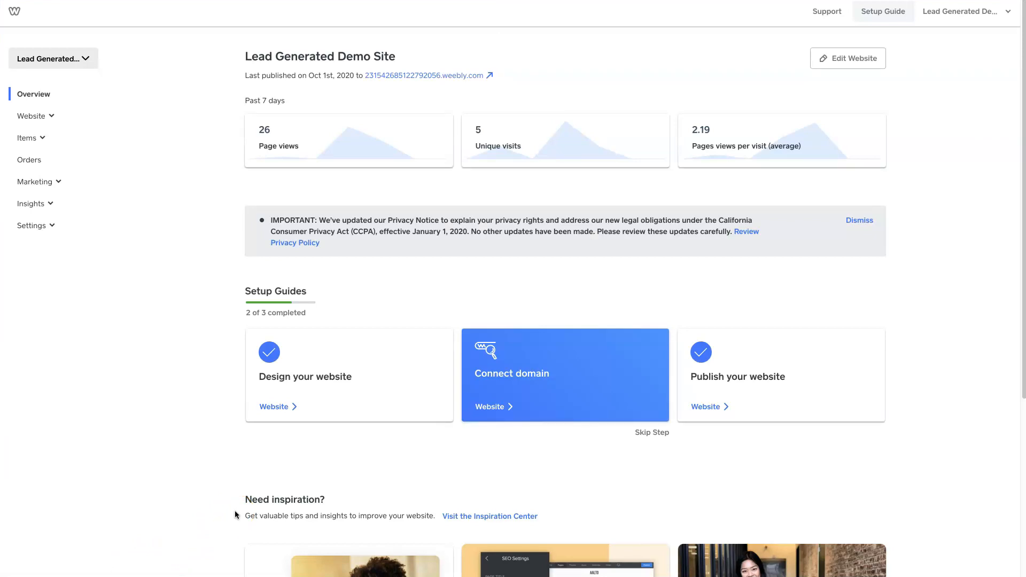
pyautogui.click(848, 58)
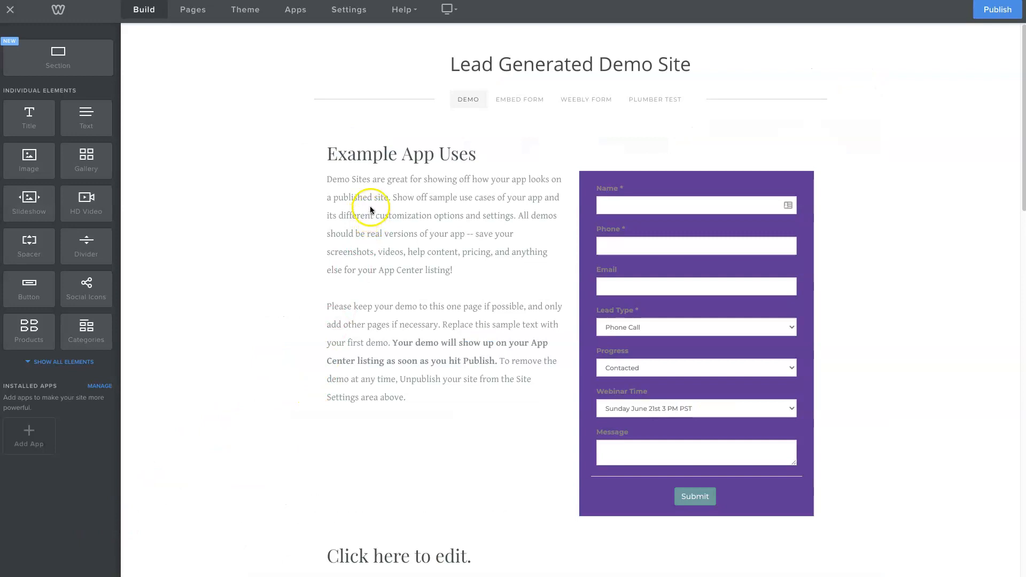
pyautogui.click(350, 13)
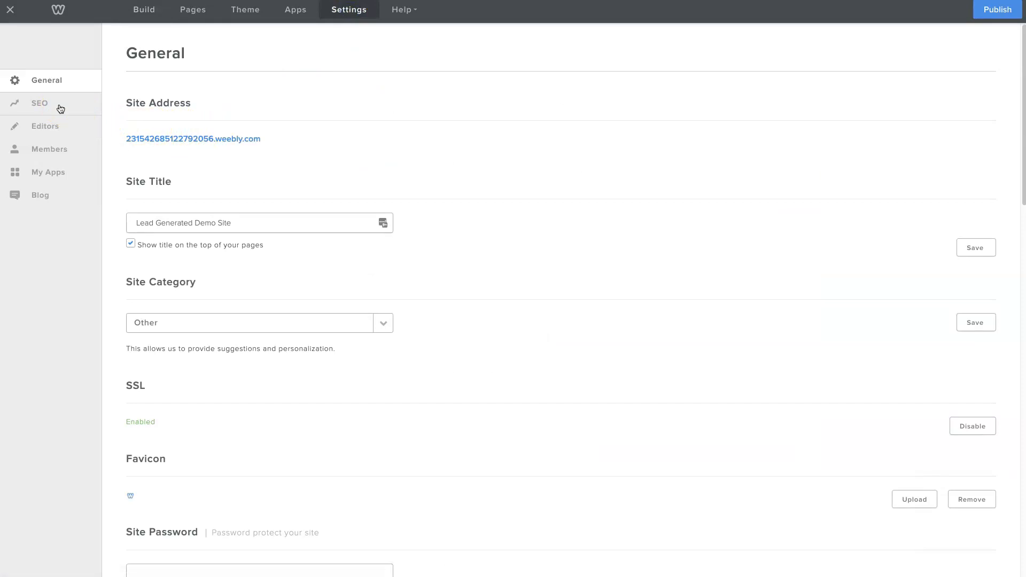
# Paste the copied integration script, including its API key, into the Footer Code of the site's SEO settings
pyautogui.click(60, 109)
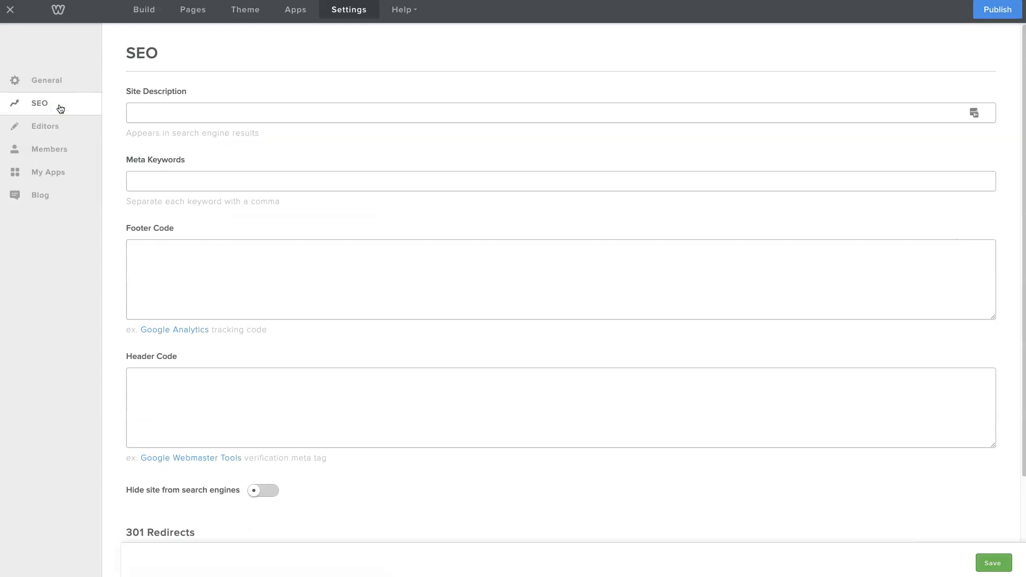
pyautogui.click(170, 277)
pyautogui.click(184, 270)
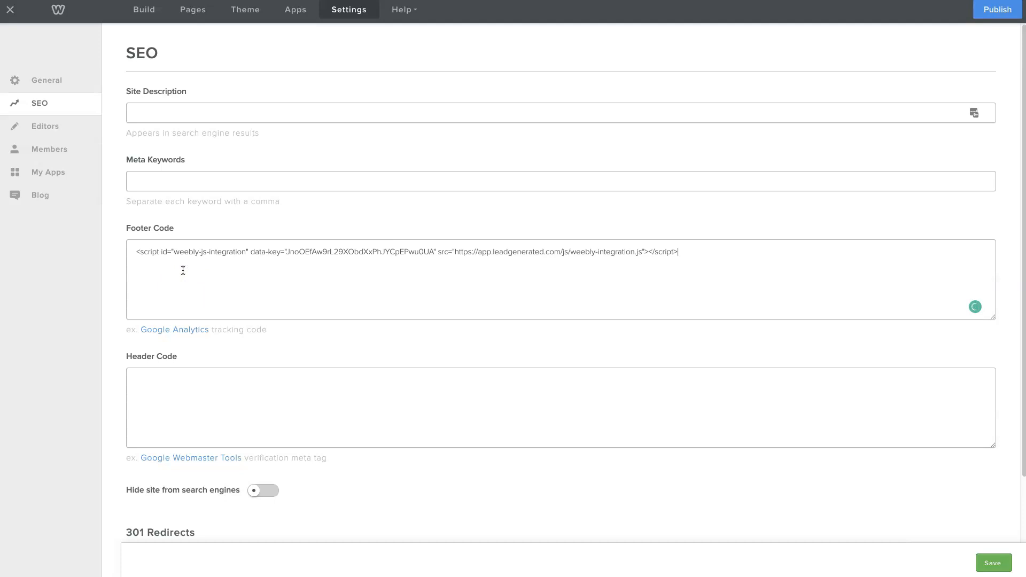
# Switch back to Lead Generated, search the Weebly integrations for "br", and copy the script of the Brian's HVAC integration again
pyautogui.click(451, 126)
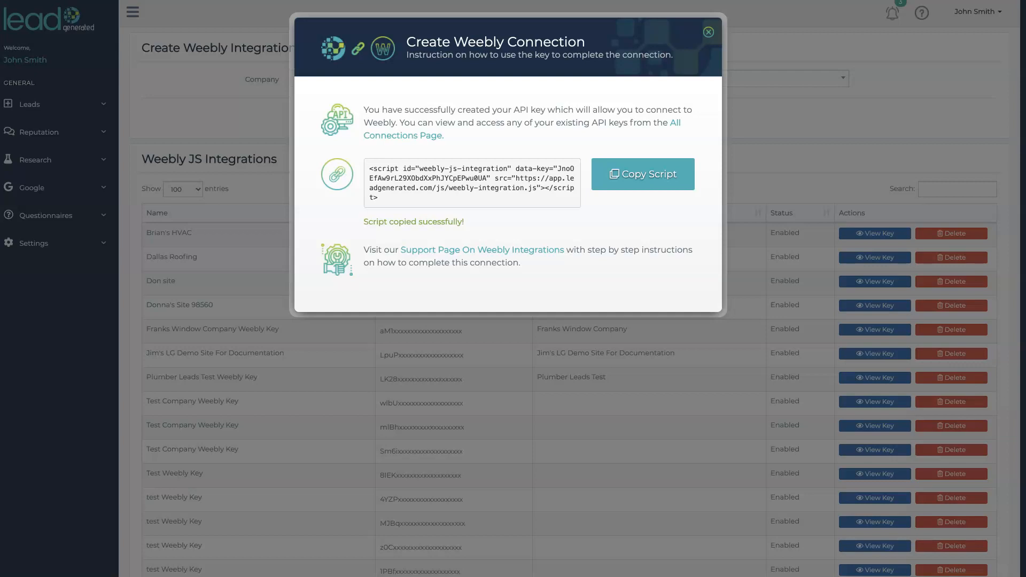
pyautogui.click(666, 171)
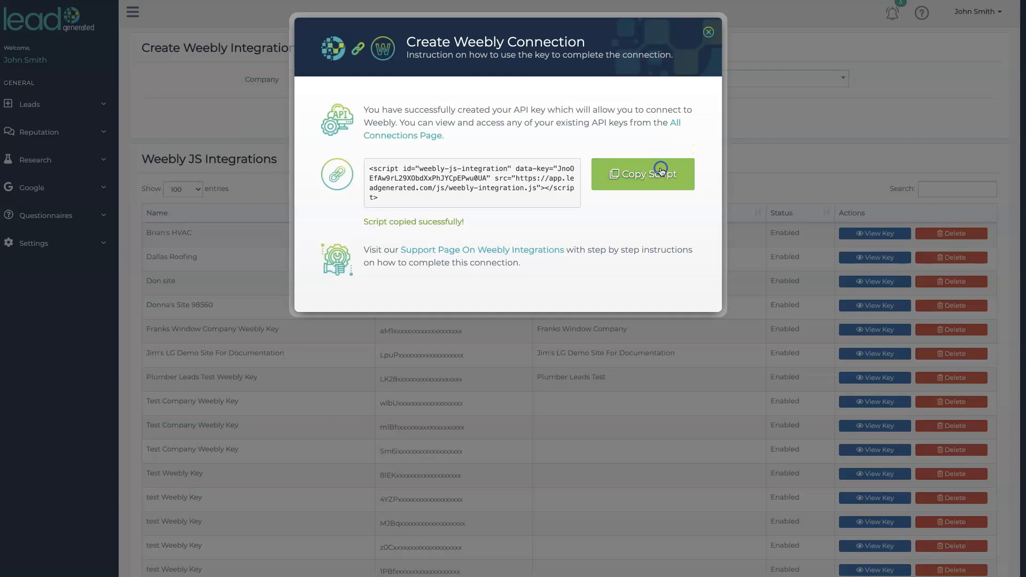
pyautogui.click(709, 34)
pyautogui.write('br')
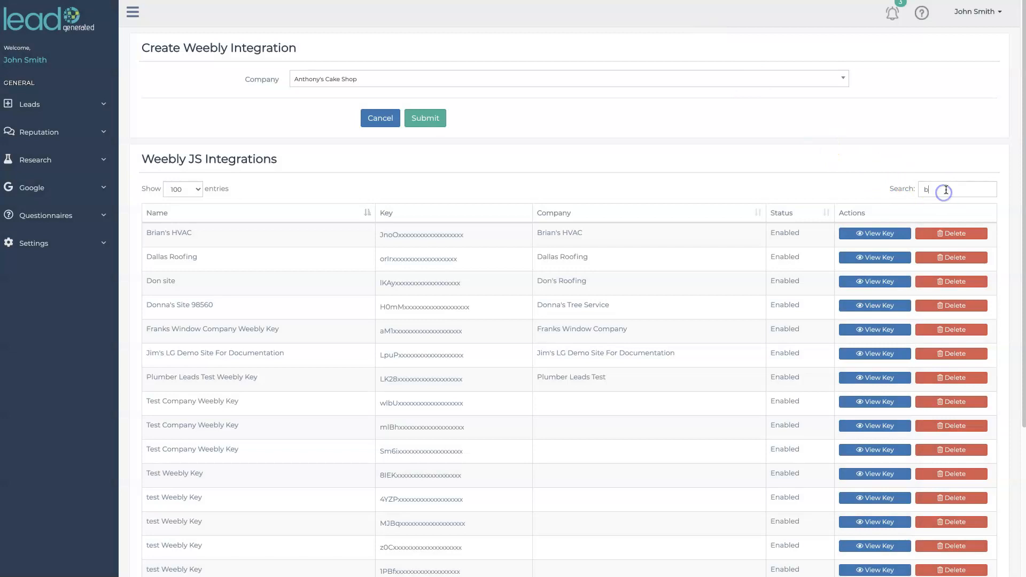
pyautogui.click(874, 234)
pyautogui.click(660, 181)
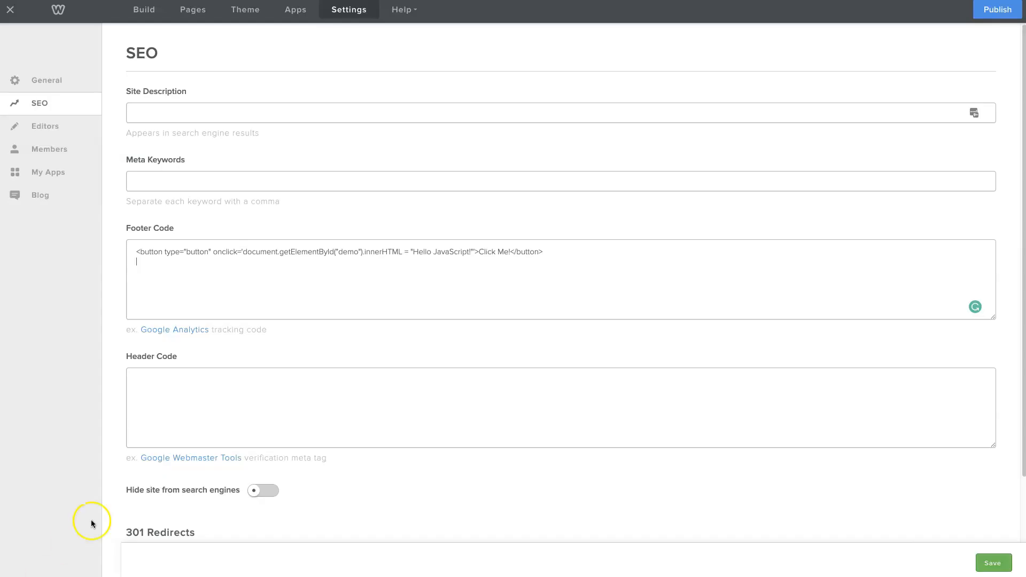
# Insert the integration script with its API key on its own line above the existing button code in Weebly's Footer Code
pyautogui.click(136, 252)
pyautogui.press('Return')
pyautogui.press('Up')
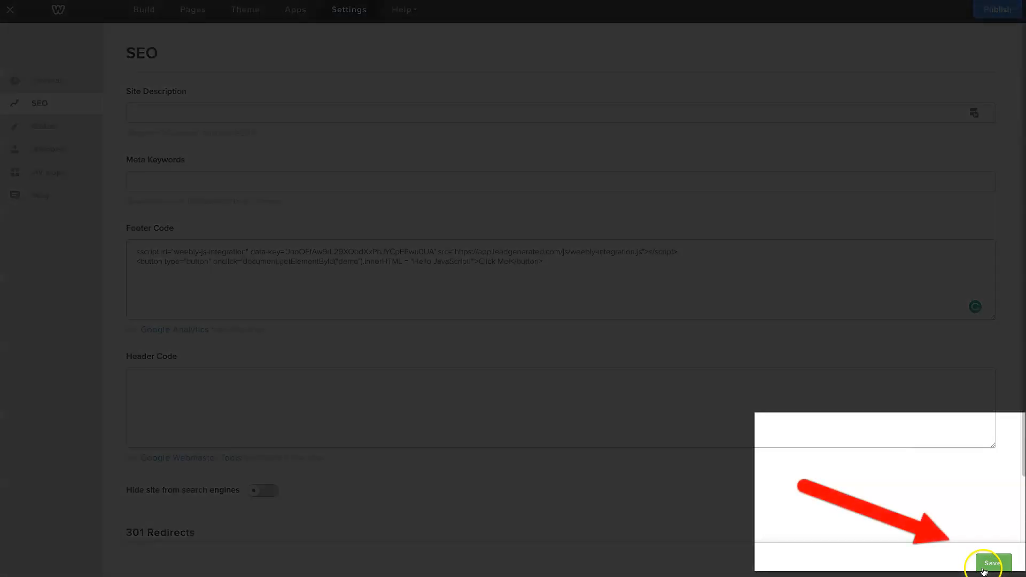
# Save the SEO settings, publish the website, and dismiss the publishing confirmation
pyautogui.click(983, 567)
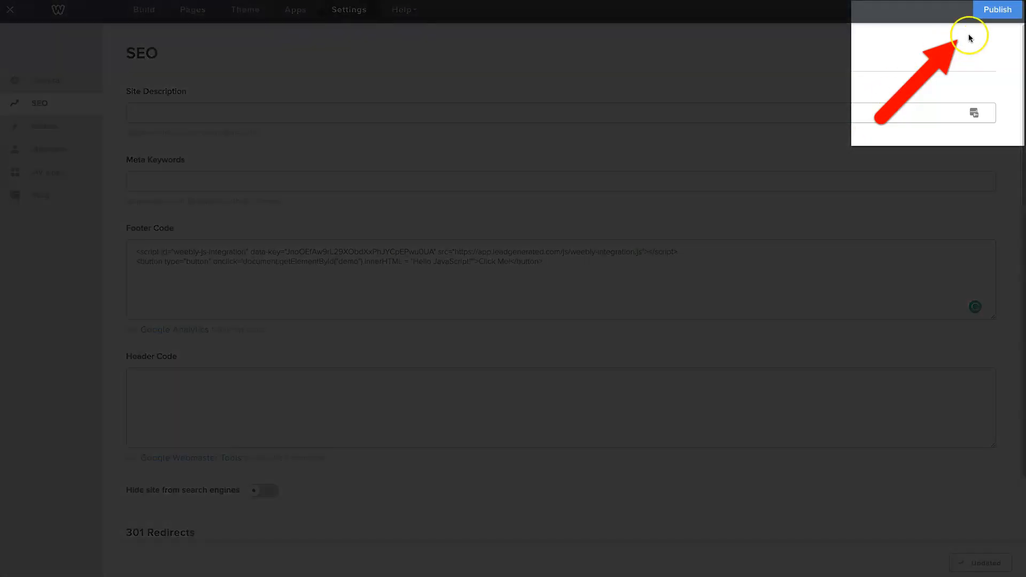
pyautogui.click(983, 10)
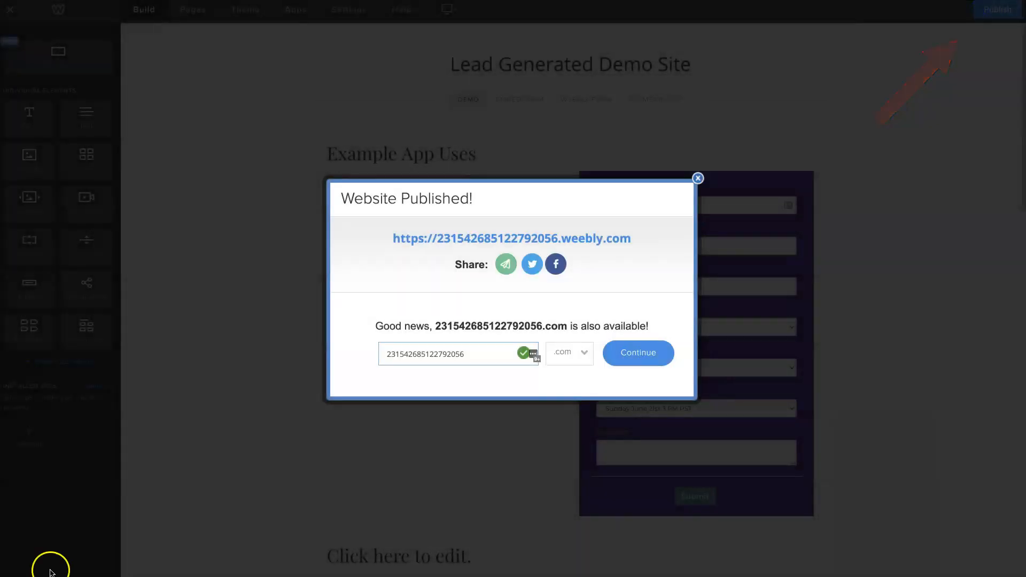
pyautogui.click(697, 178)
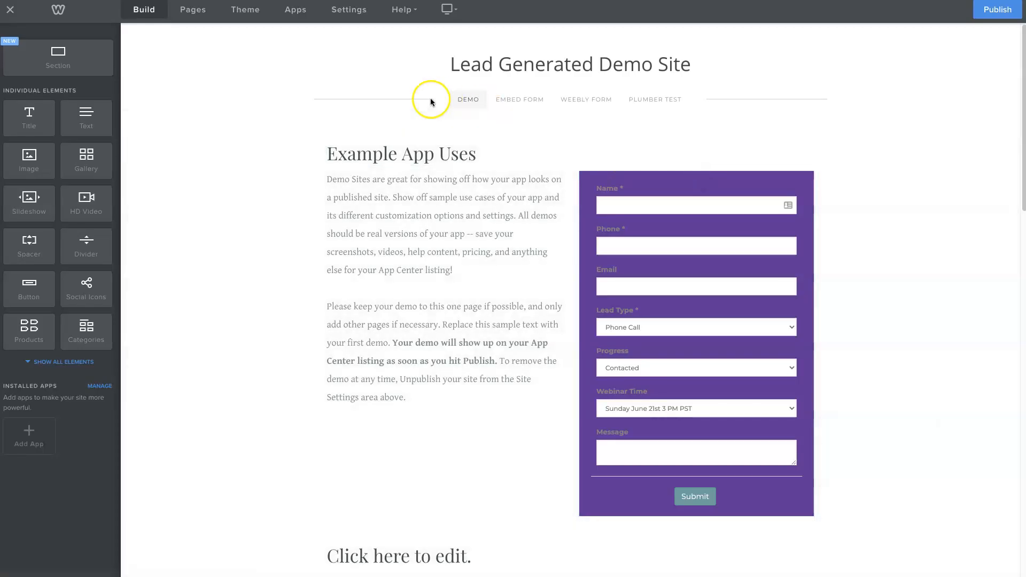
# Reopen the site's SEO settings and check the integration script in the Footer Code
pyautogui.click(156, 17)
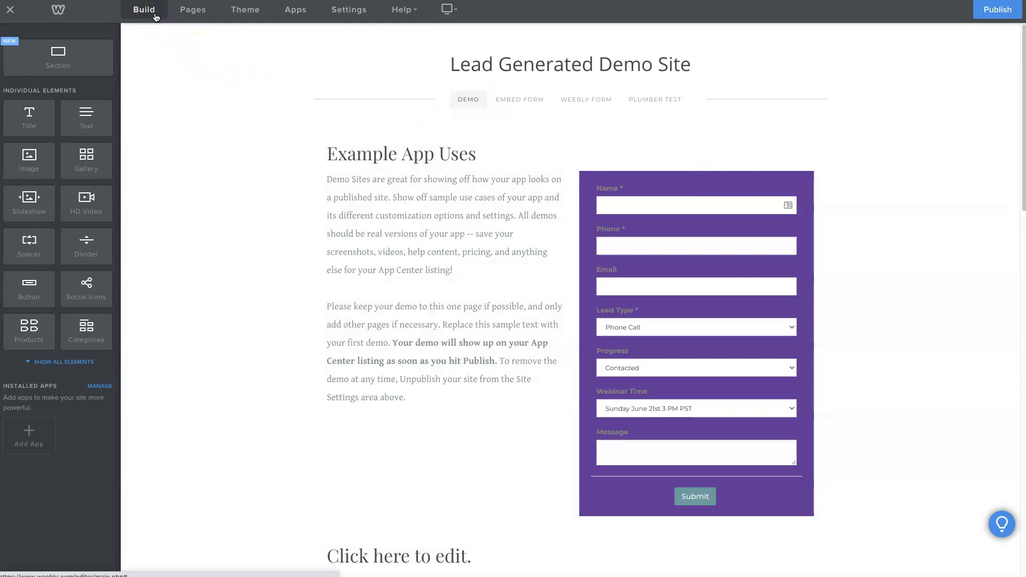
pyautogui.click(345, 10)
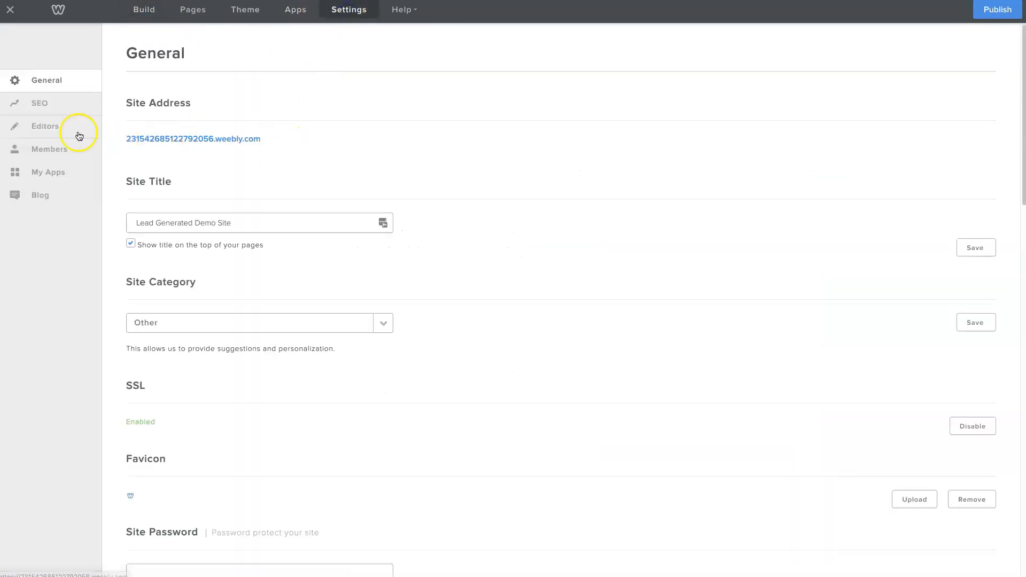
pyautogui.click(61, 103)
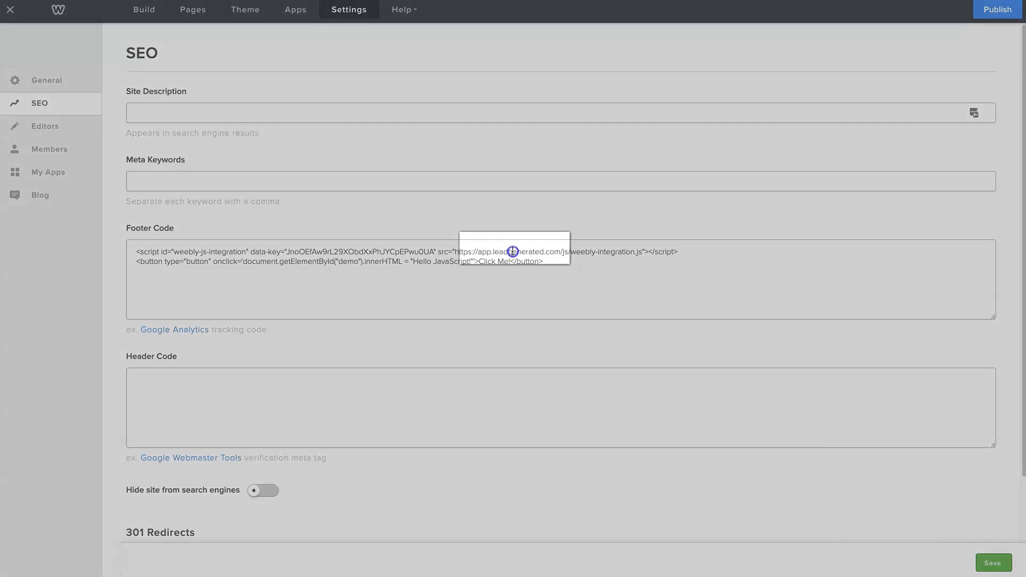
pyautogui.doubleClick(513, 251)
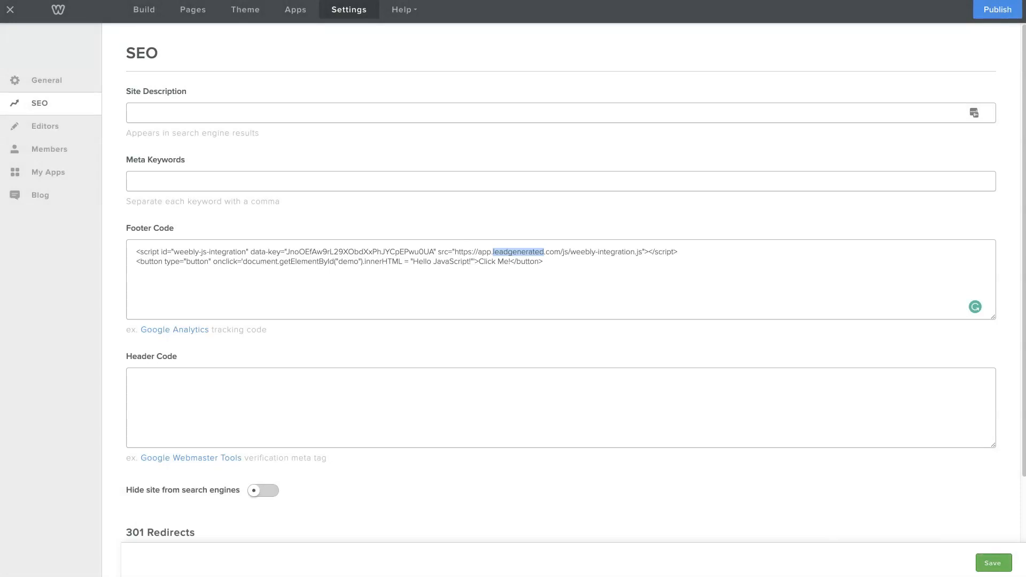
pyautogui.click(149, 9)
pyautogui.click(349, 10)
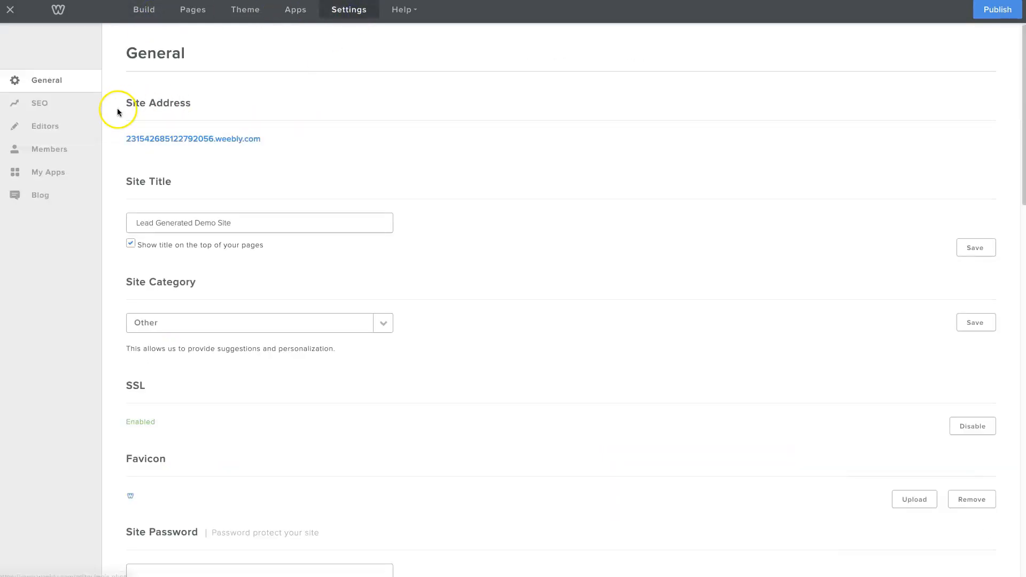
pyautogui.click(70, 103)
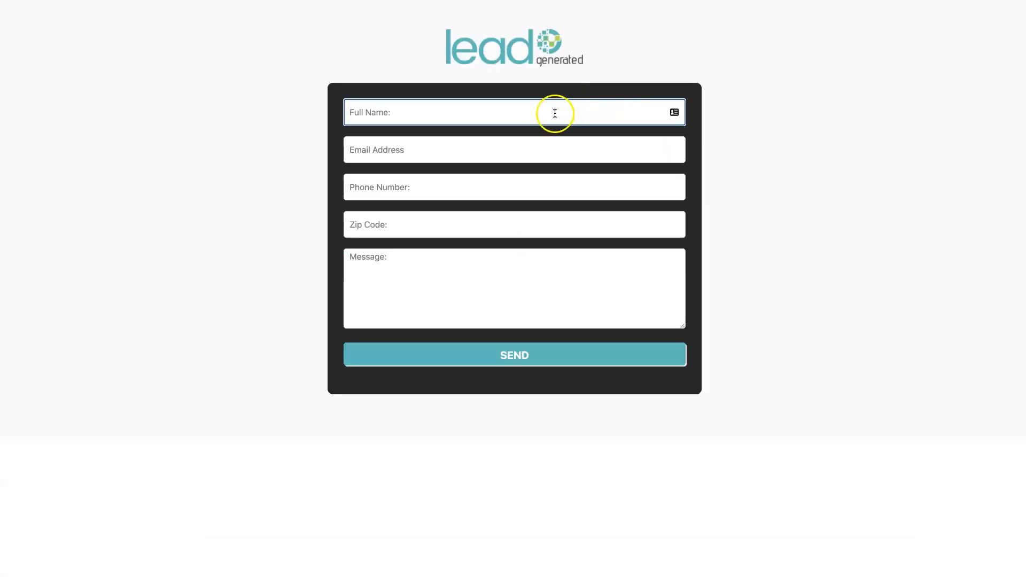
# Submit the website's contact form with a test name, email, phone number, zip code and the message "this is a test"
pyautogui.click(542, 118)
pyautogui.click(361, 150)
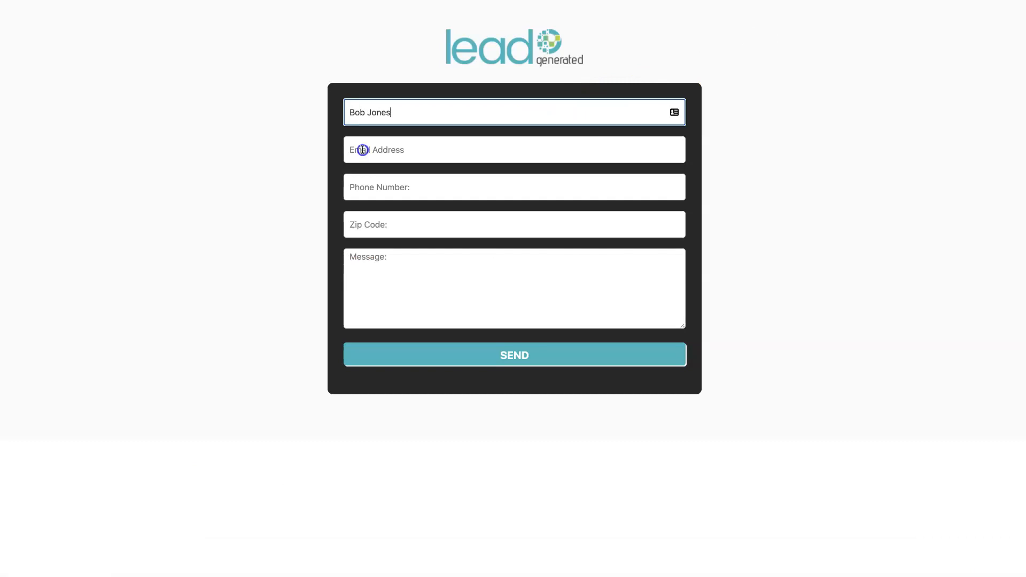
pyautogui.click(373, 186)
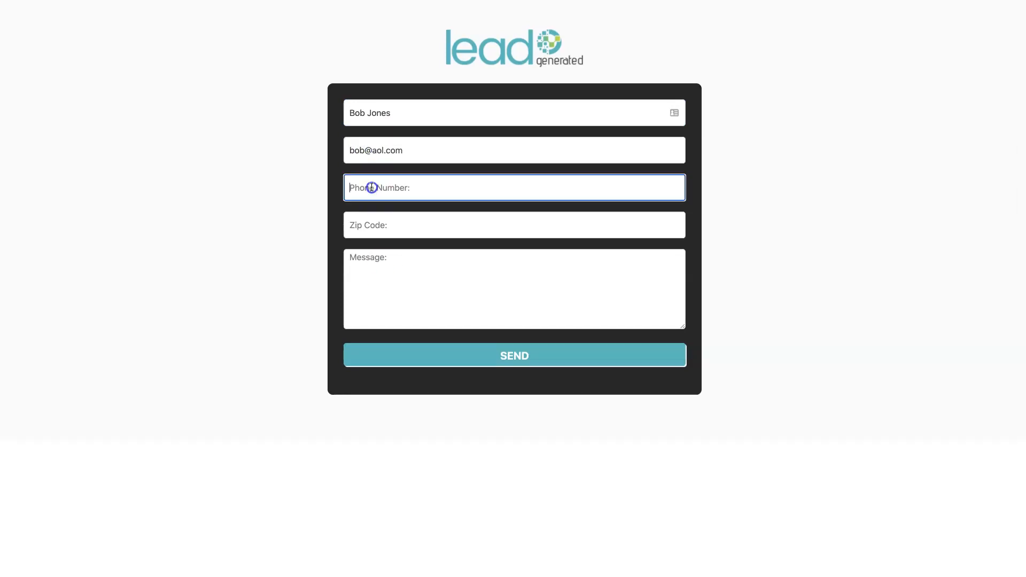
pyautogui.write('555-555-5555')
pyautogui.press('Tab')
pyautogui.write('90210')
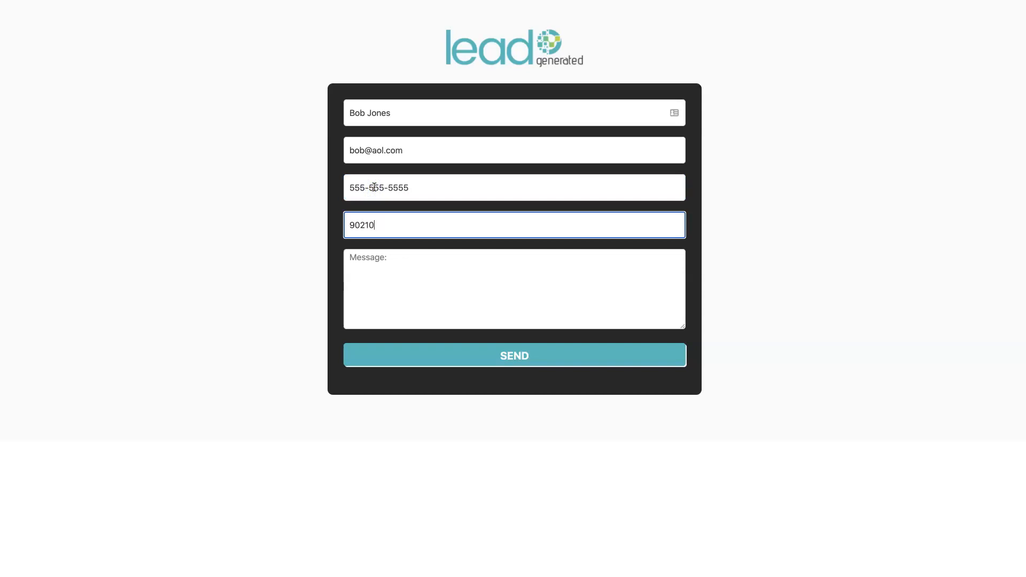
pyautogui.press('Tab')
pyautogui.write('this is a test')
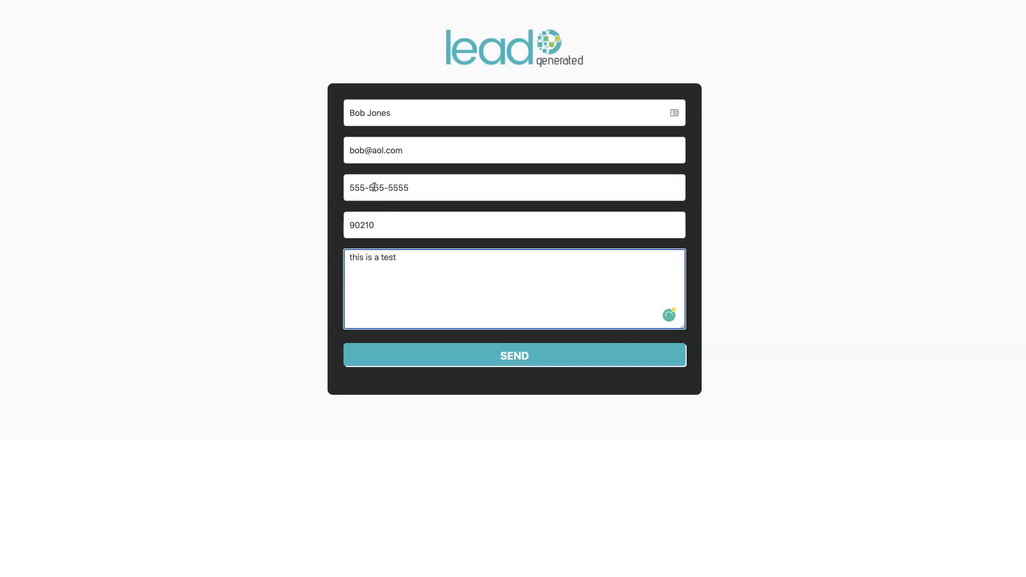
pyautogui.click(602, 355)
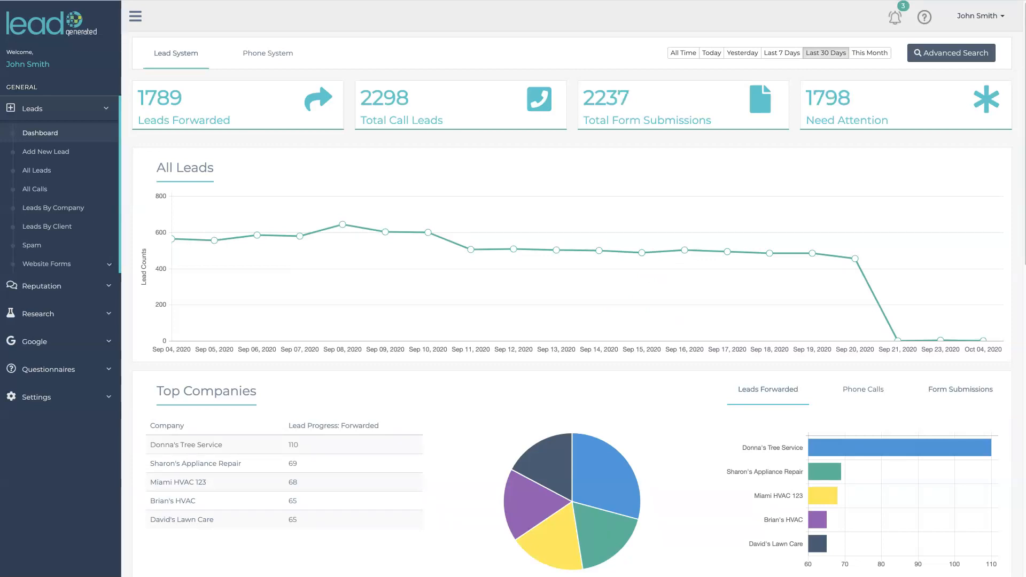
# Look for the test submission in Lead Generated's list of all leads and open the spam leads
pyautogui.click(101, 108)
pyautogui.click(102, 108)
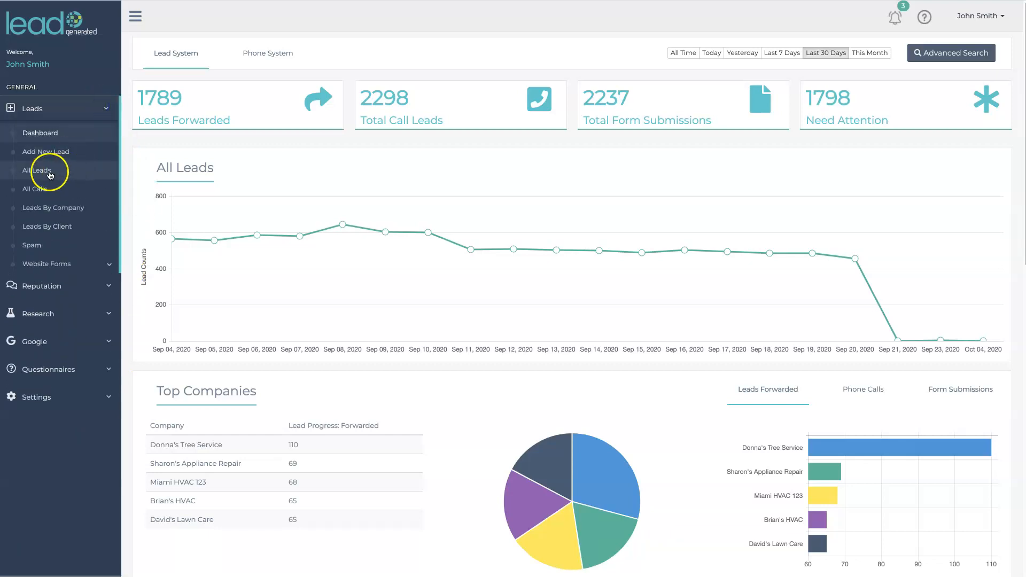
pyautogui.click(49, 173)
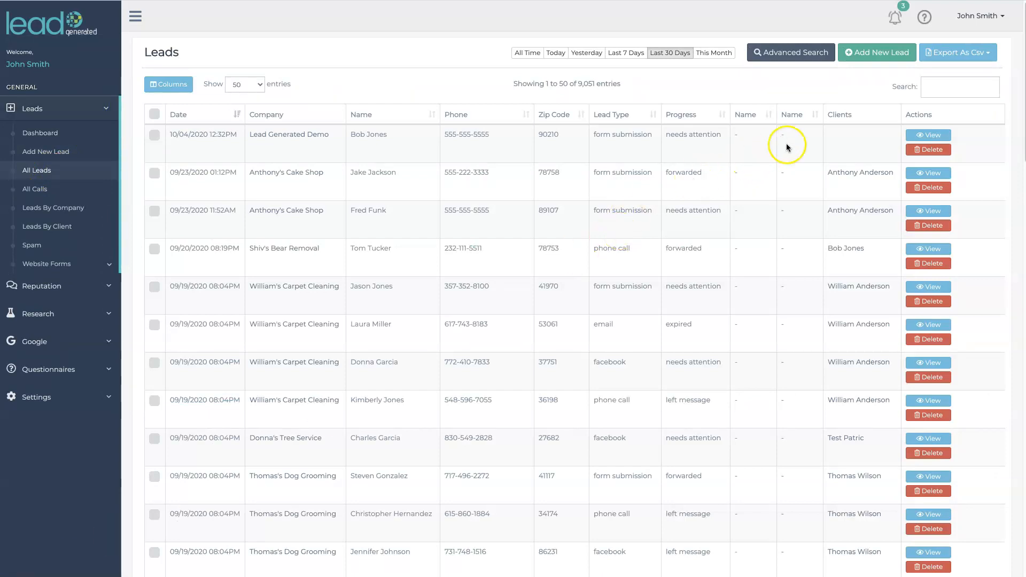
pyautogui.click(154, 135)
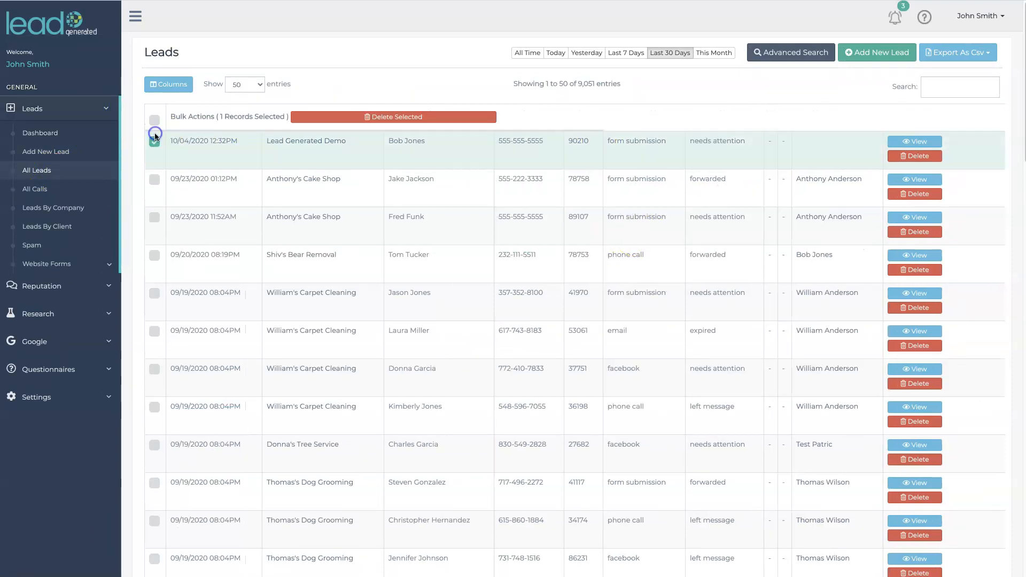
pyautogui.click(155, 141)
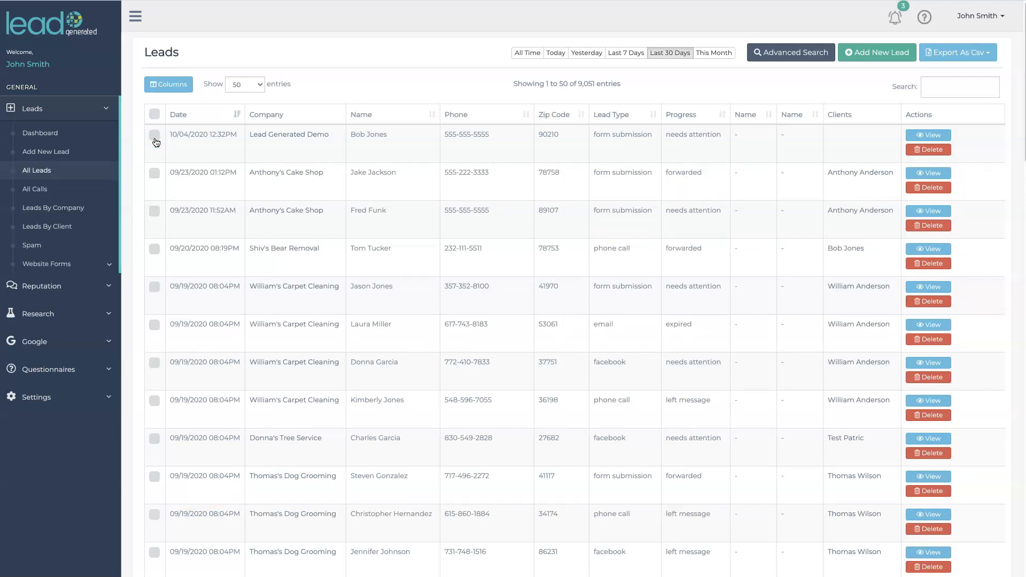
pyautogui.click(47, 245)
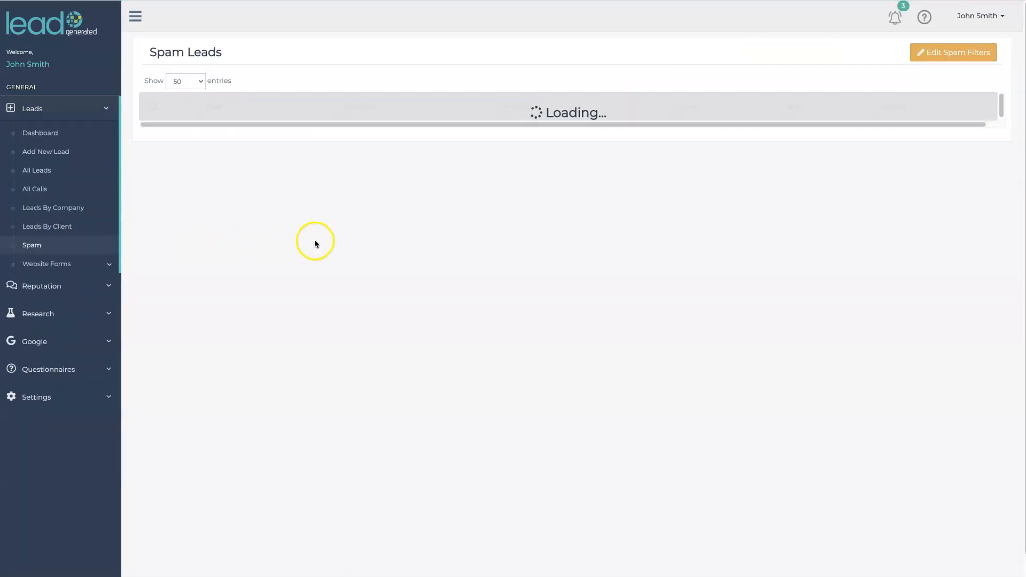